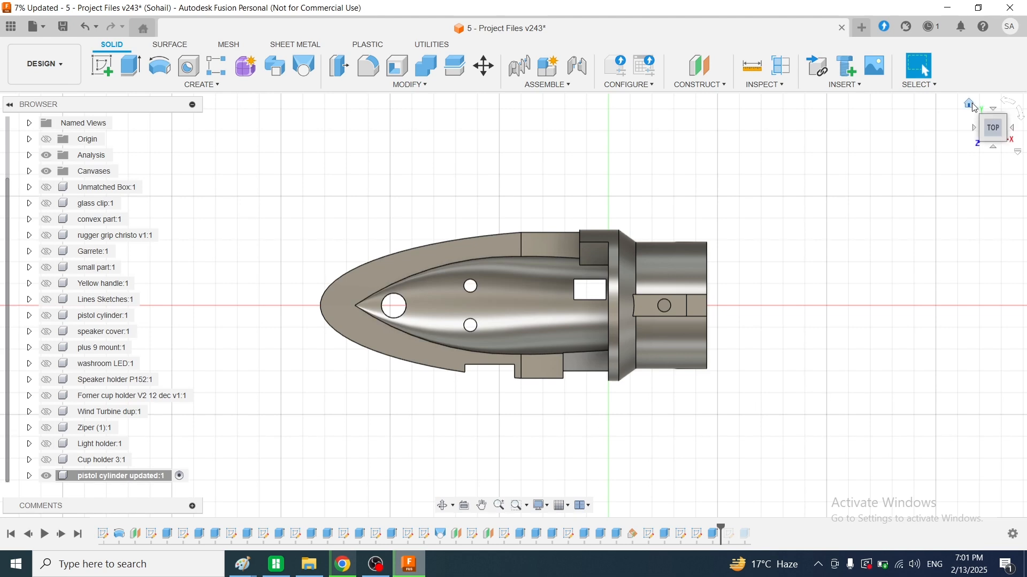
Step: Split the pistol cylinder body lengthwise into two halves, using the XZ origin plane as the splitting tool
left_click(971, 105)
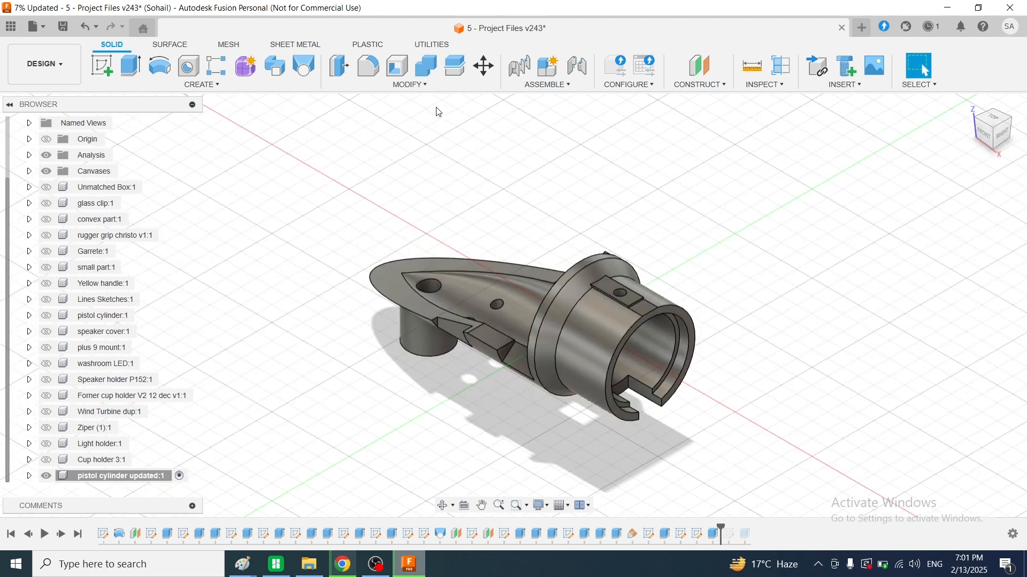
left_click(427, 89)
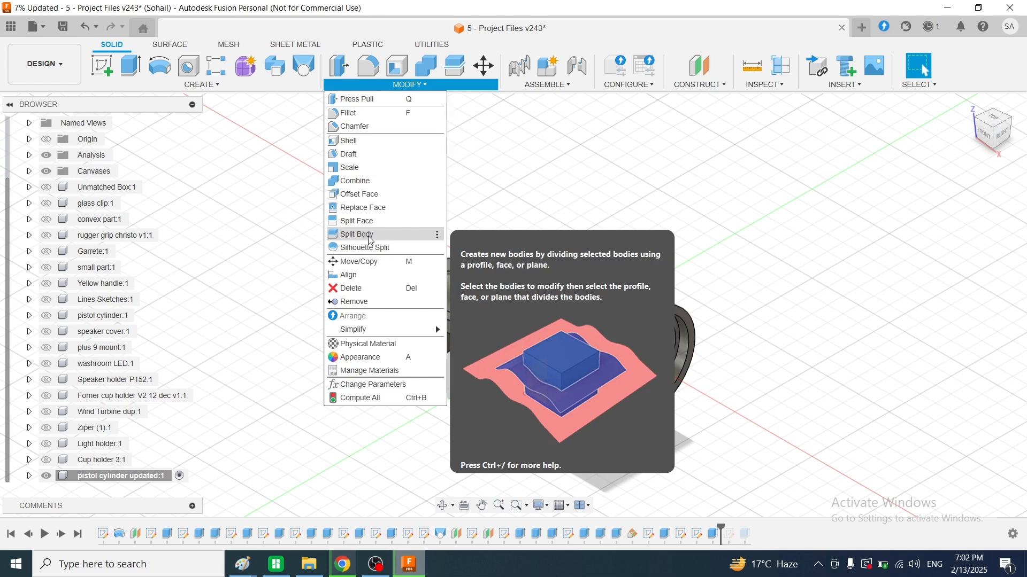
key("Escape")
left_click(29, 476)
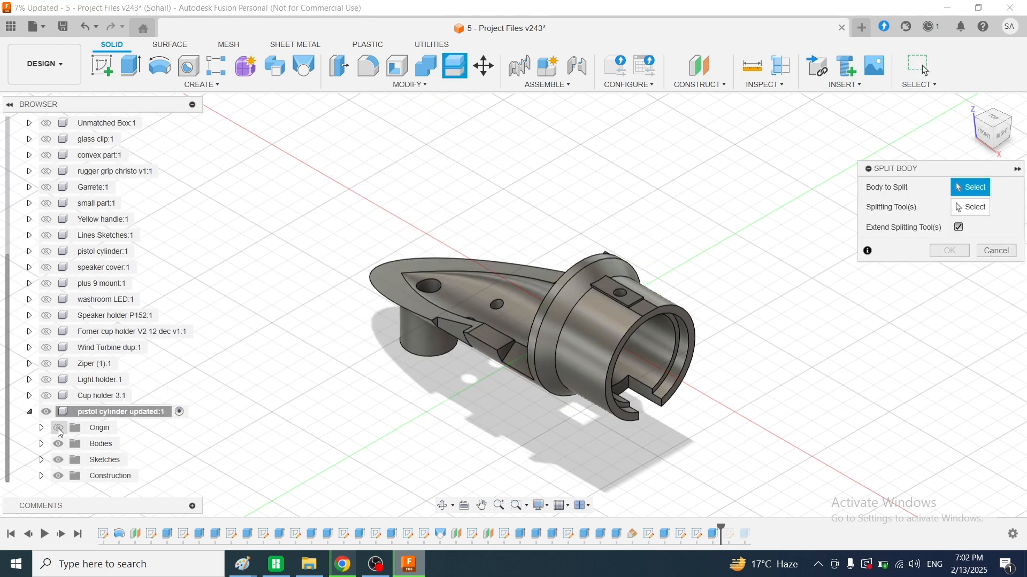
left_click(577, 352)
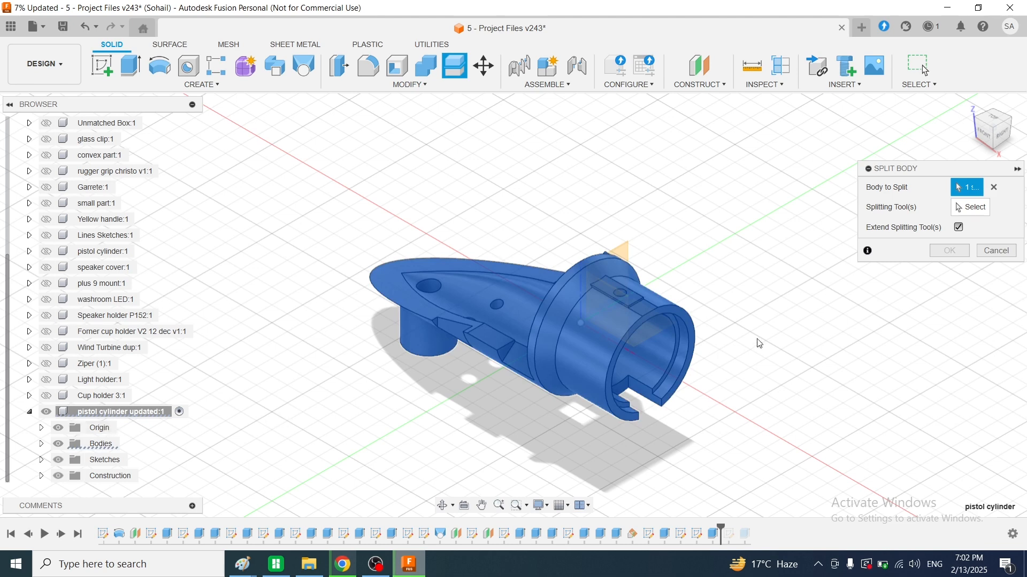
left_click(969, 208)
middle_click_drag(637, 347, 774, 375, "shift")
left_click(571, 296)
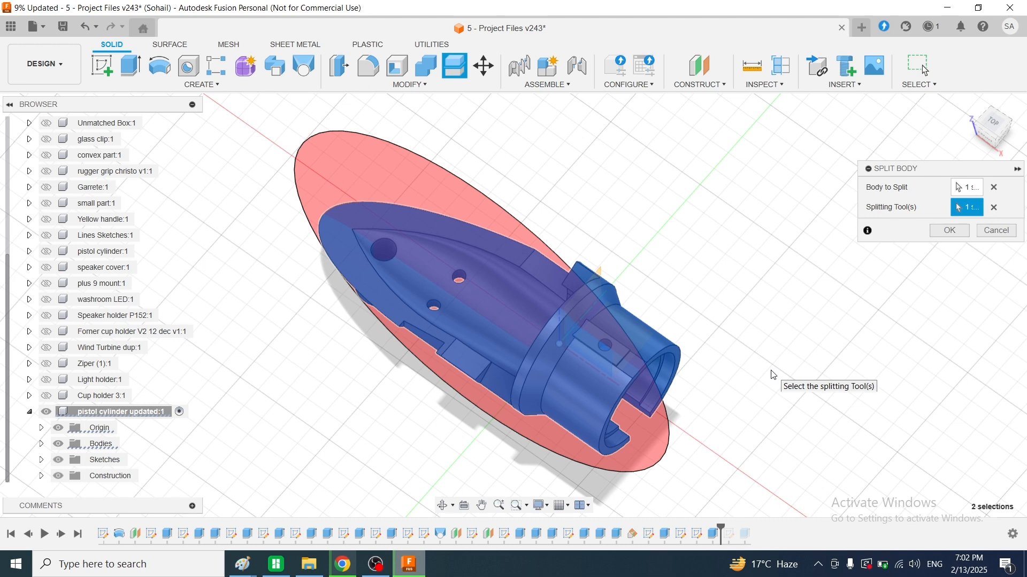
left_click(949, 231)
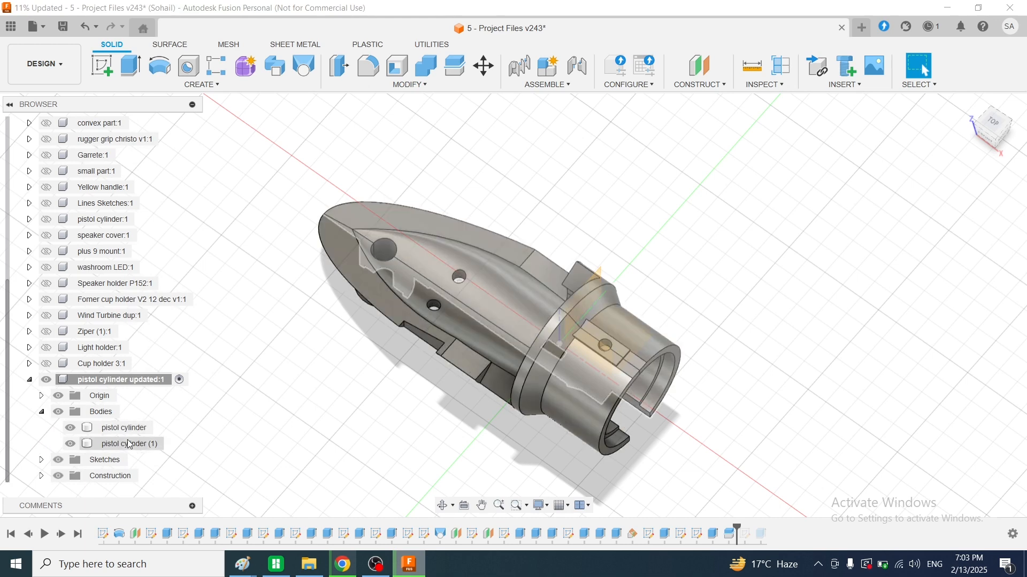
Step: Hide the pistol cylinder half and leave only the pistol cylinder (1) half visible
left_click(129, 445)
left_click(70, 444)
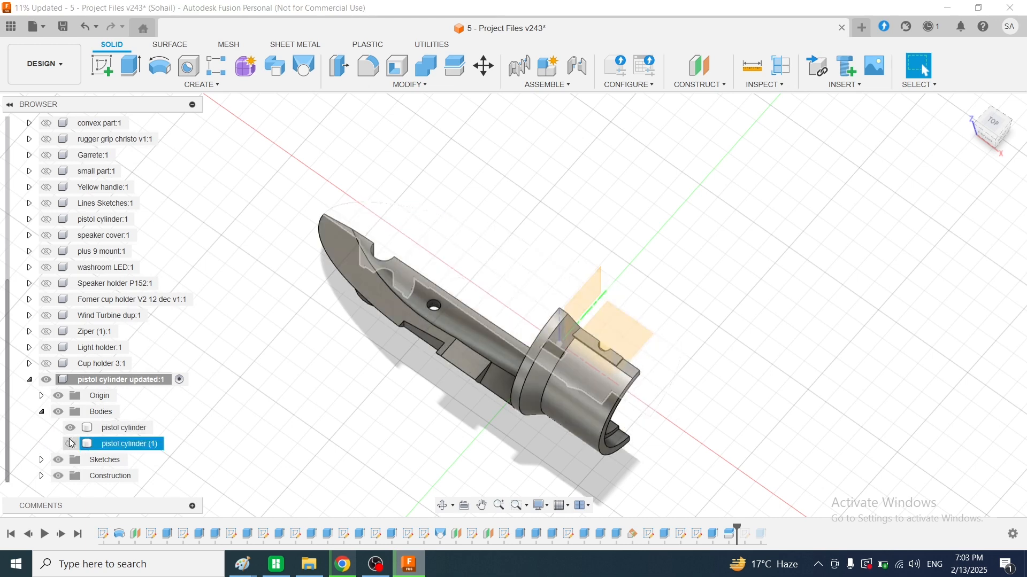
left_click(81, 430)
left_click(71, 429)
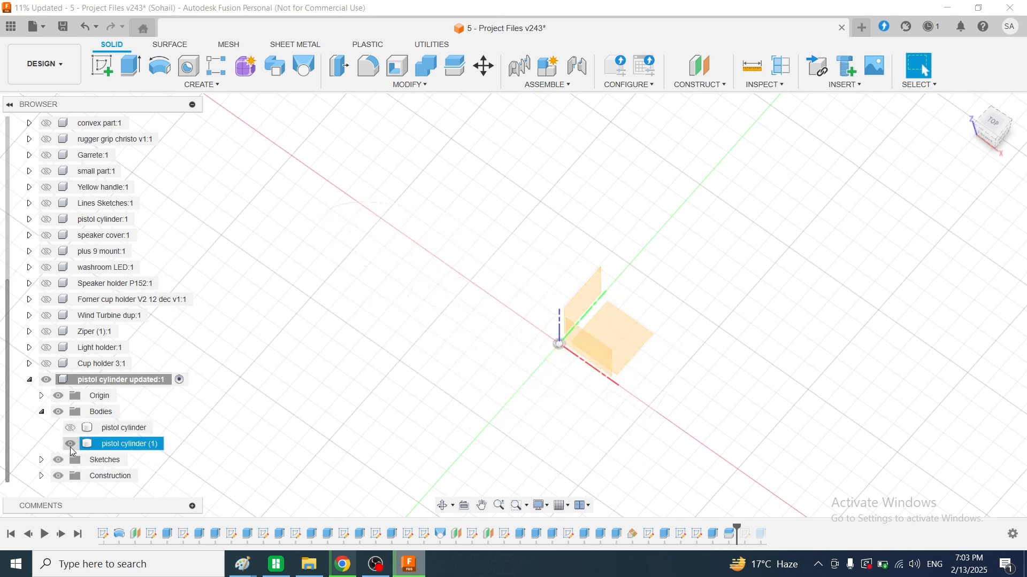
left_click(71, 444)
middle_click_drag(591, 484, 614, 432, "shift")
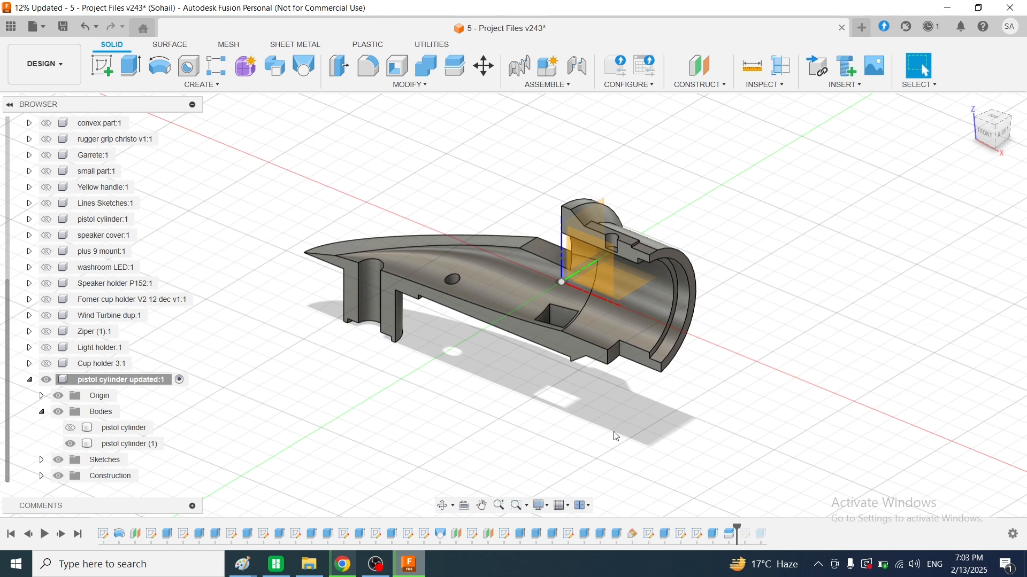
Step: Create a sketch on the XZ plane and project the two inner floor edges with Projection Link off
right_click(596, 263)
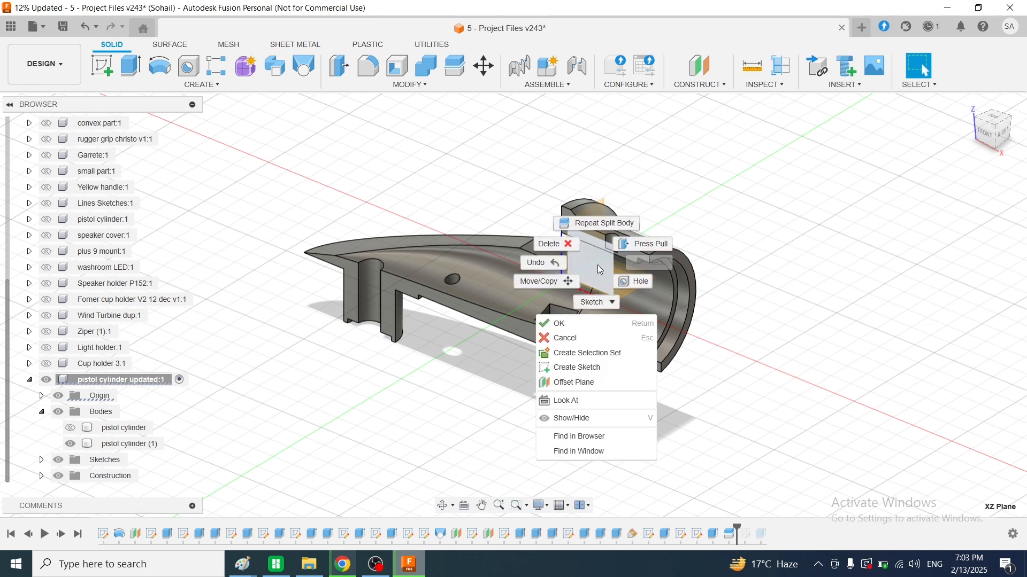
left_click(593, 367)
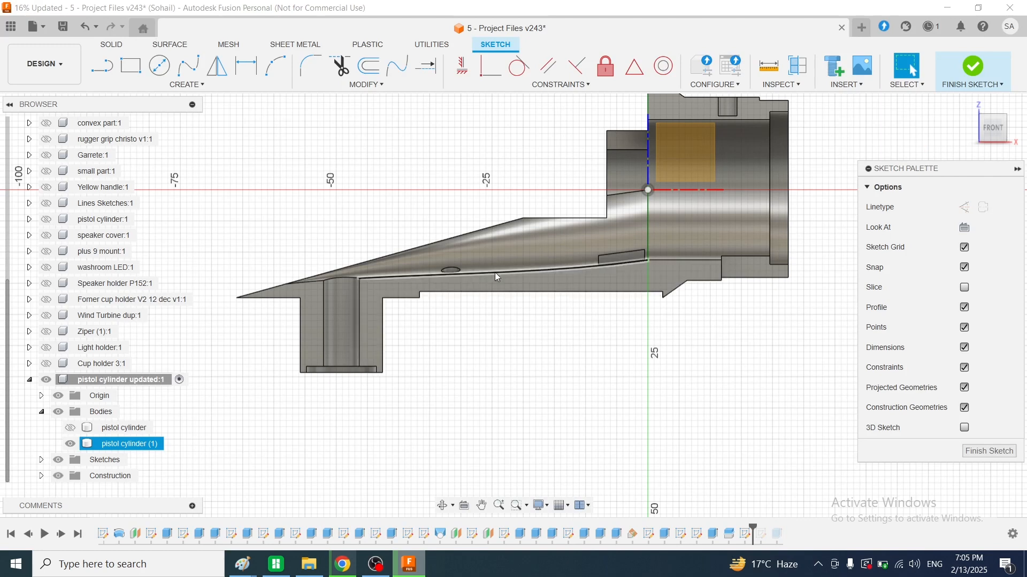
key("p")
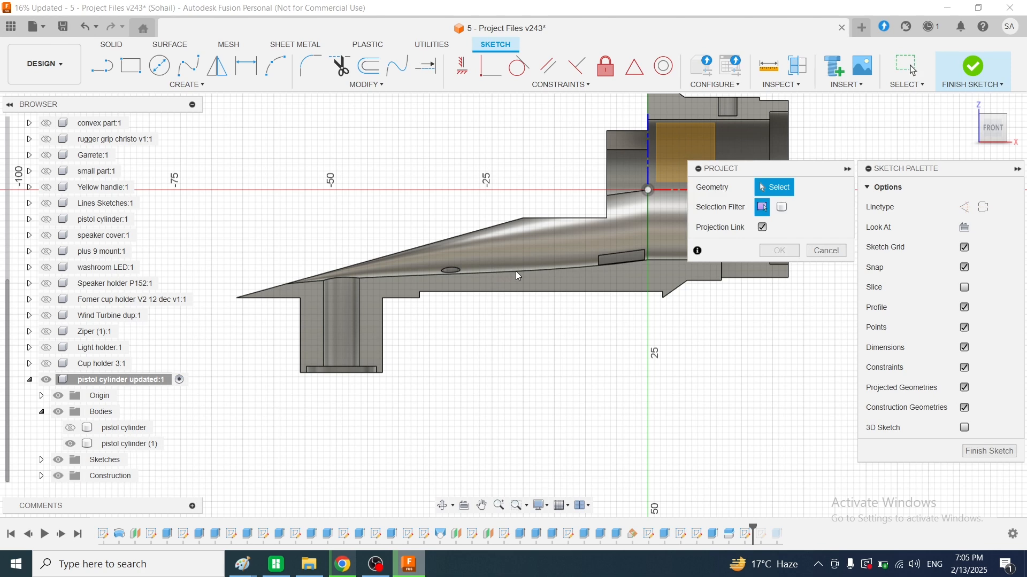
left_click(476, 274)
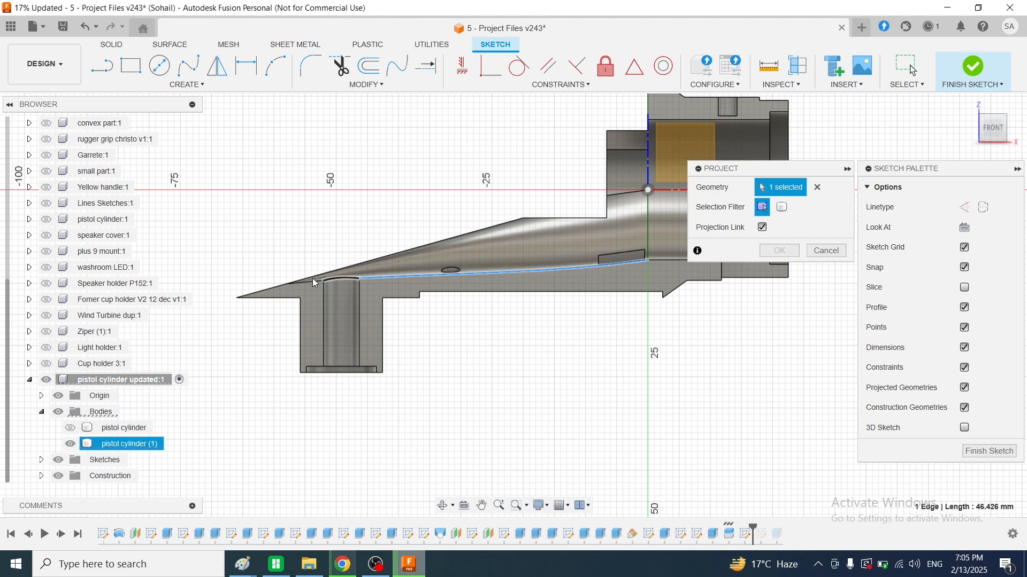
left_click(306, 282)
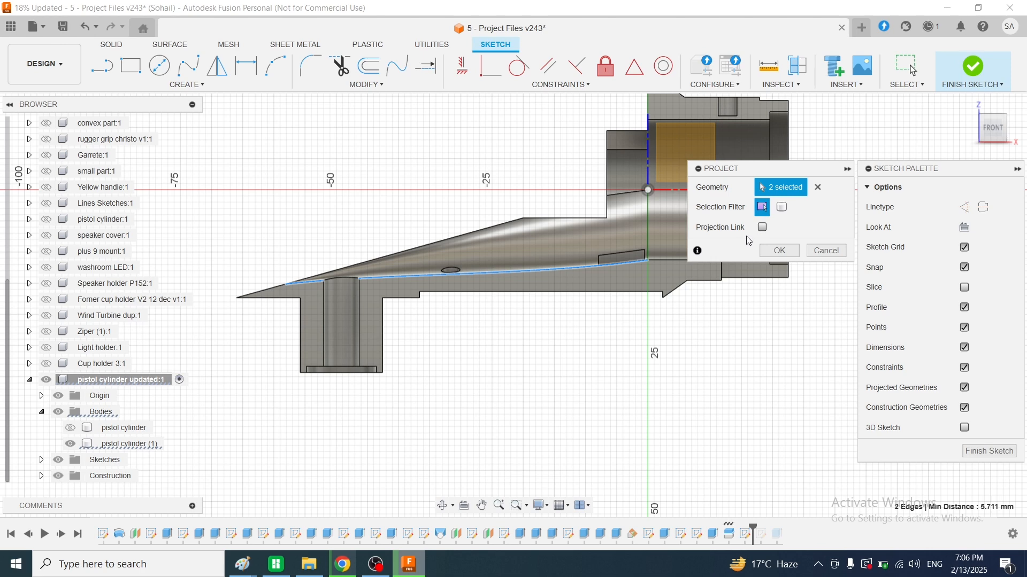
left_click(780, 251)
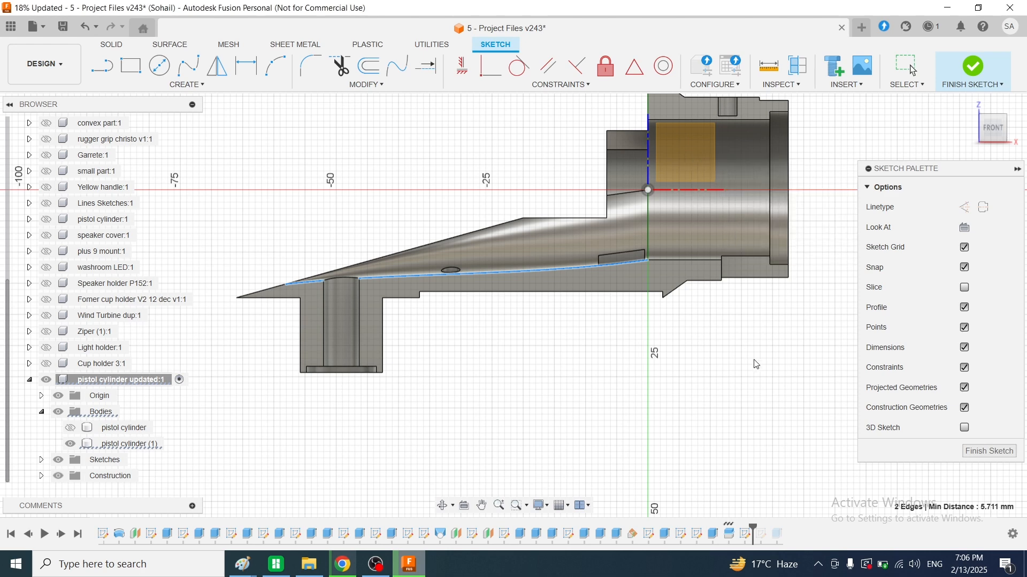
Step: Offset the projected floor curve by -1 mm so the copy lies below it, inside the wall
scroll(514, 337, "up", 2)
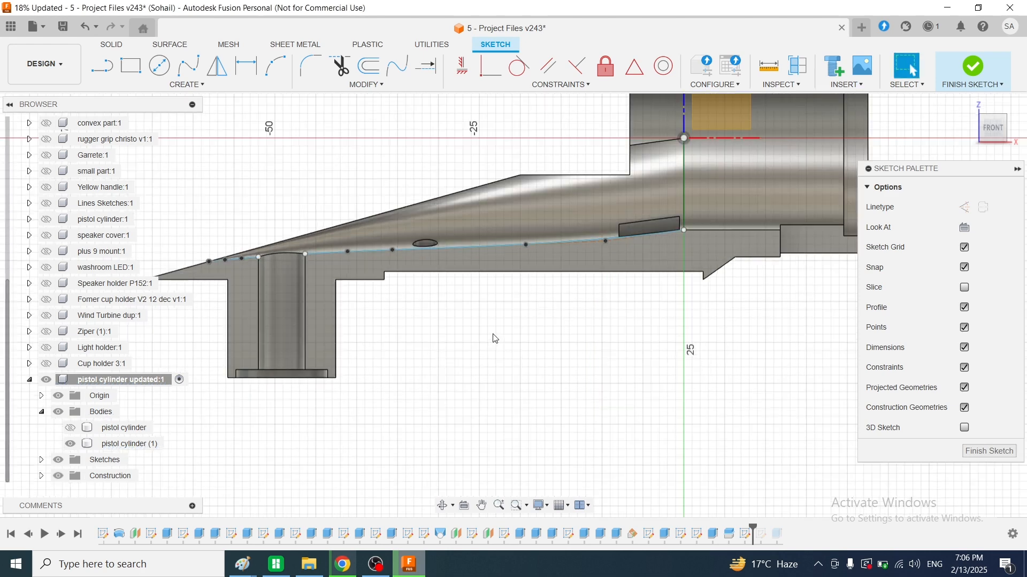
key("l")
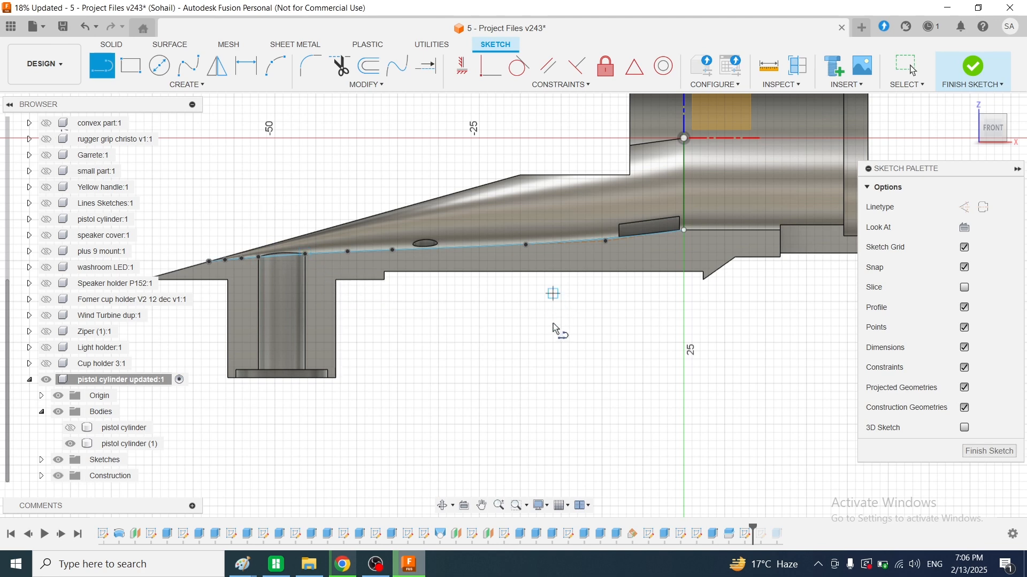
key("Escape")
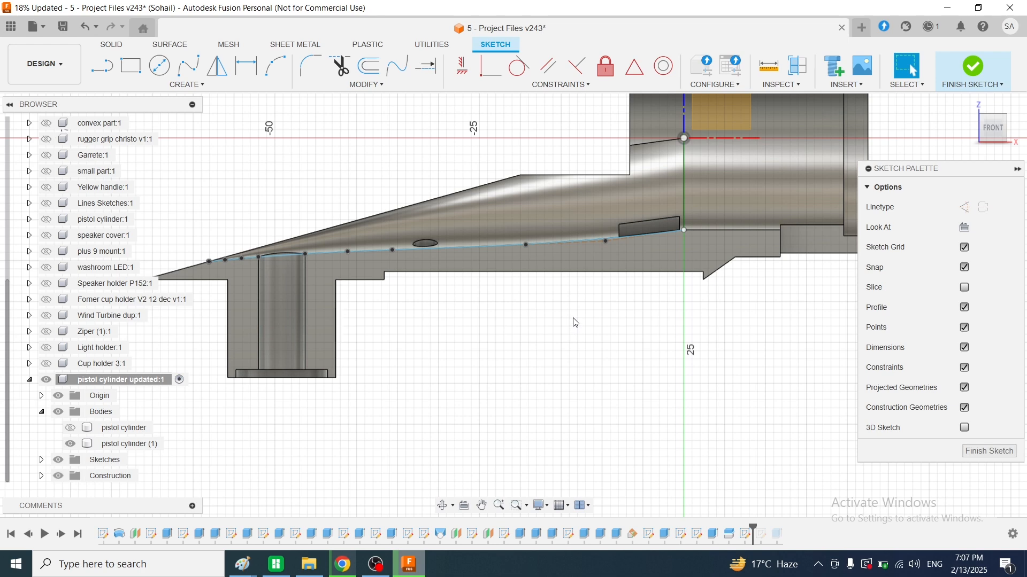
key("o")
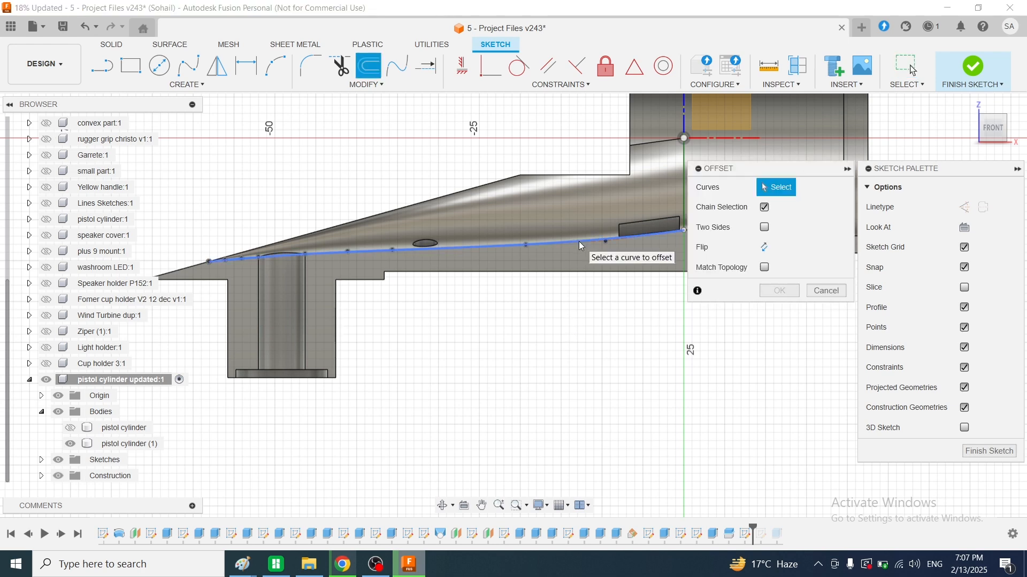
left_click(581, 246)
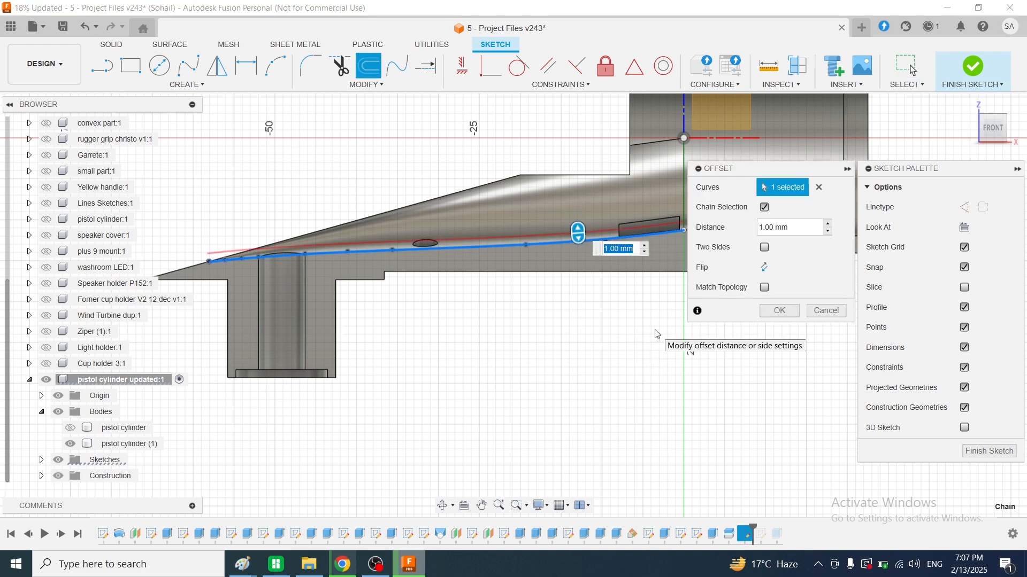
type("-")
type("2")
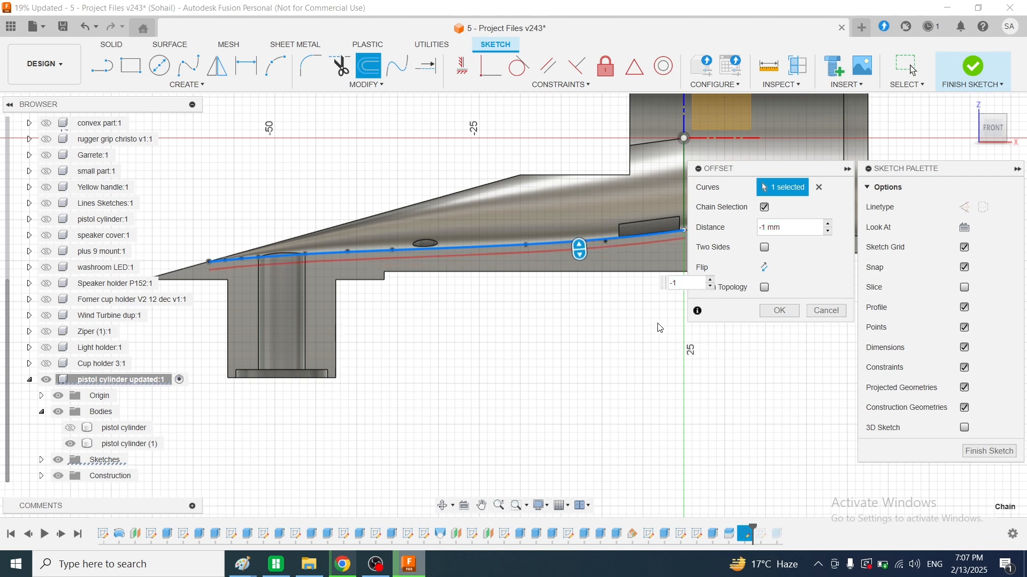
left_click(782, 311)
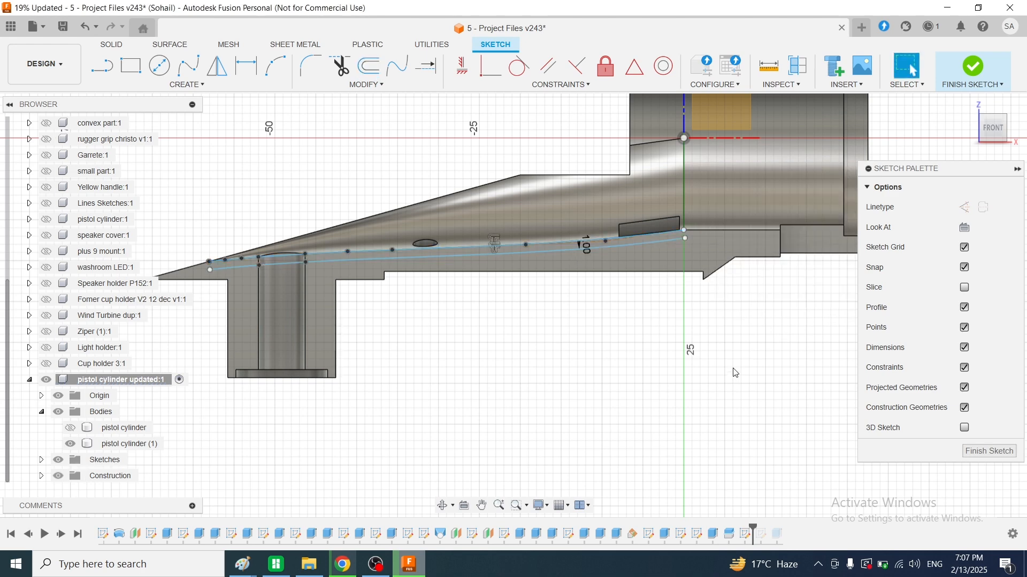
Step: Offset the projected floor curve by 5 mm to place a second copy above it
key("o")
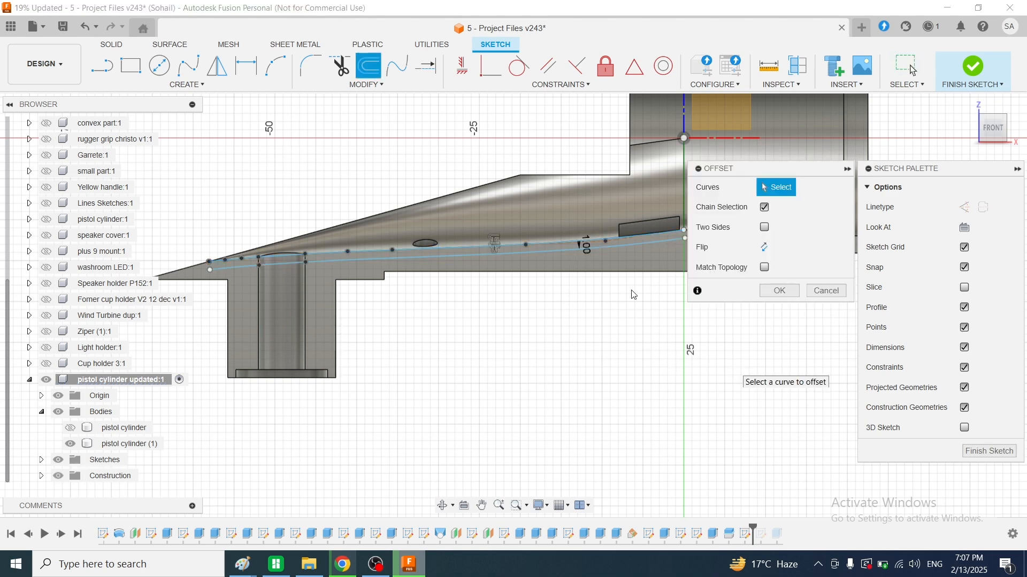
left_click(631, 238)
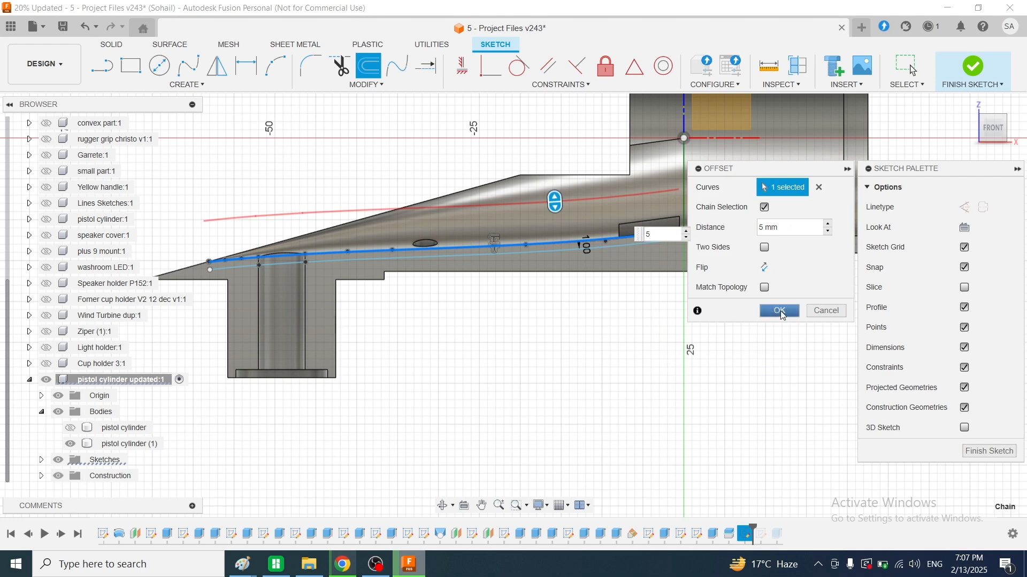
left_click(779, 311)
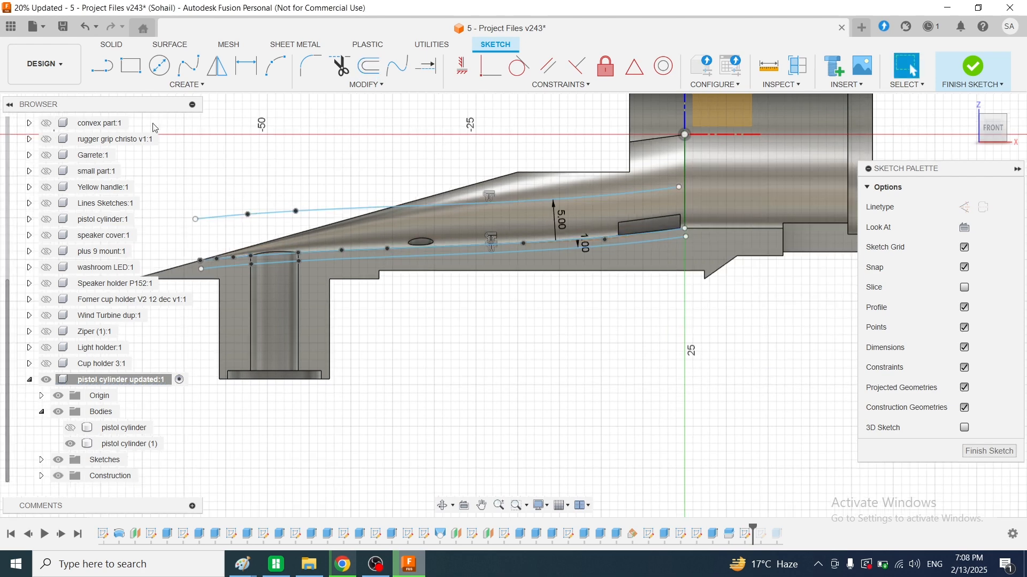
Step: Draw vertical lines from both ends of the lower offset curve up past the upper offset curve
key("l")
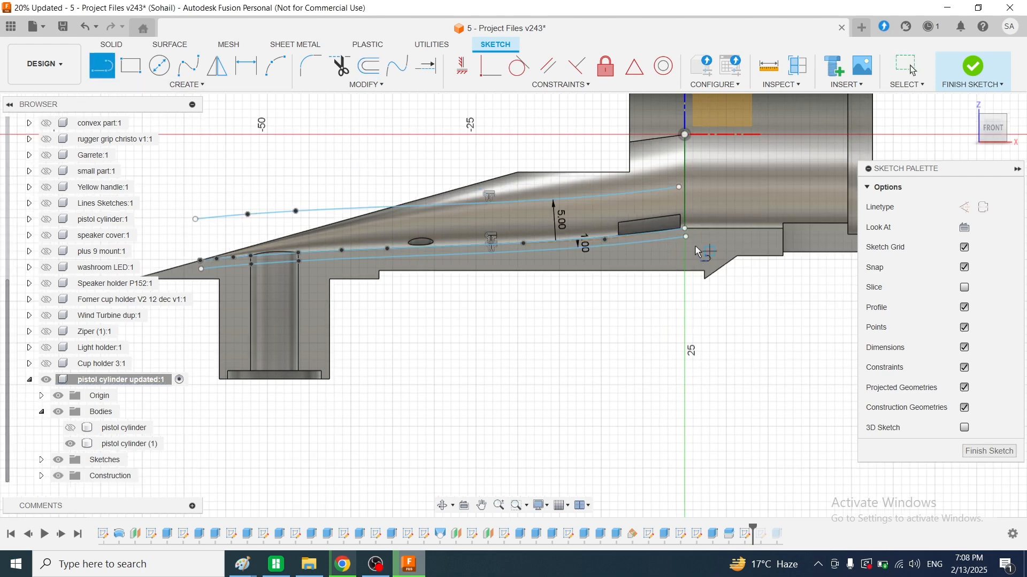
left_click(687, 237)
double_click(687, 152)
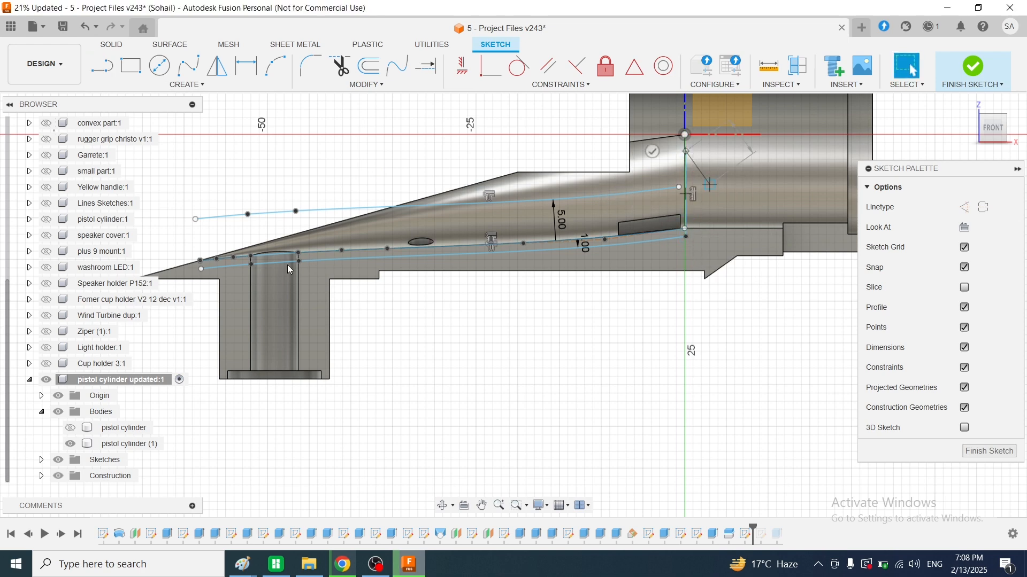
left_click(201, 269)
double_click(201, 201)
Step: Trim the part of the vertical line at the pointed tip that extends above the upper offset curve
scroll(150, 236, "up", 5)
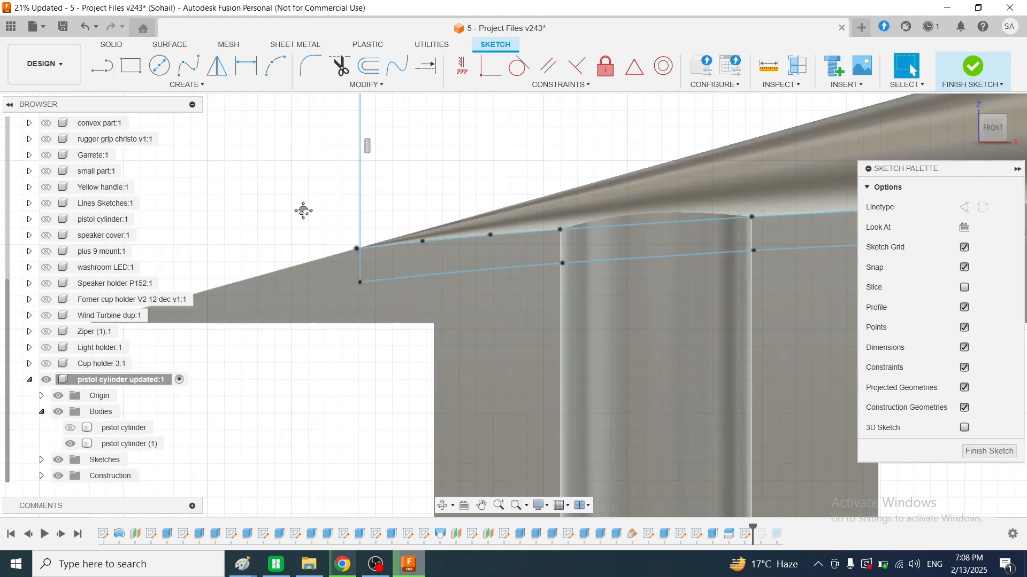
key("t")
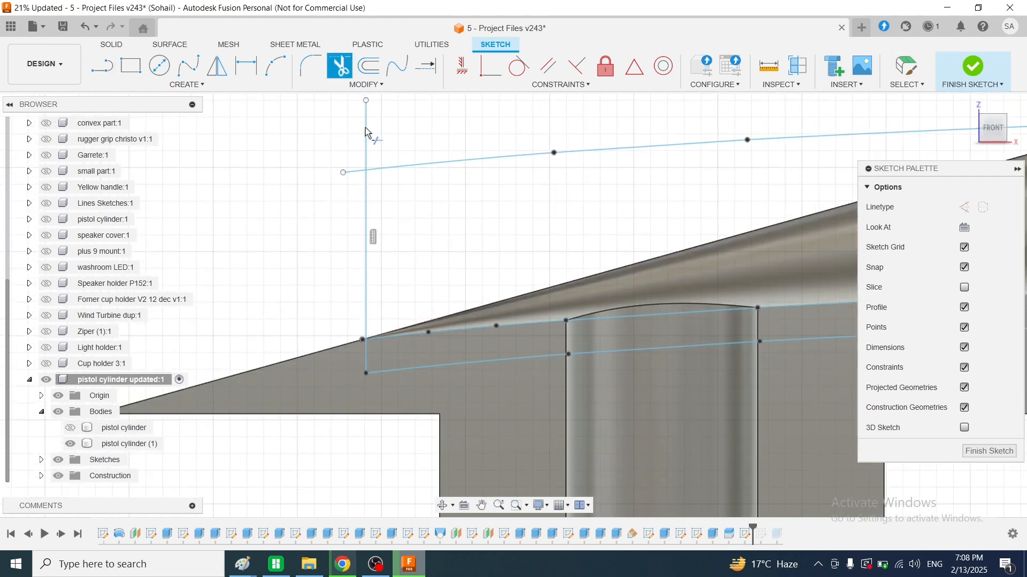
left_click(368, 160)
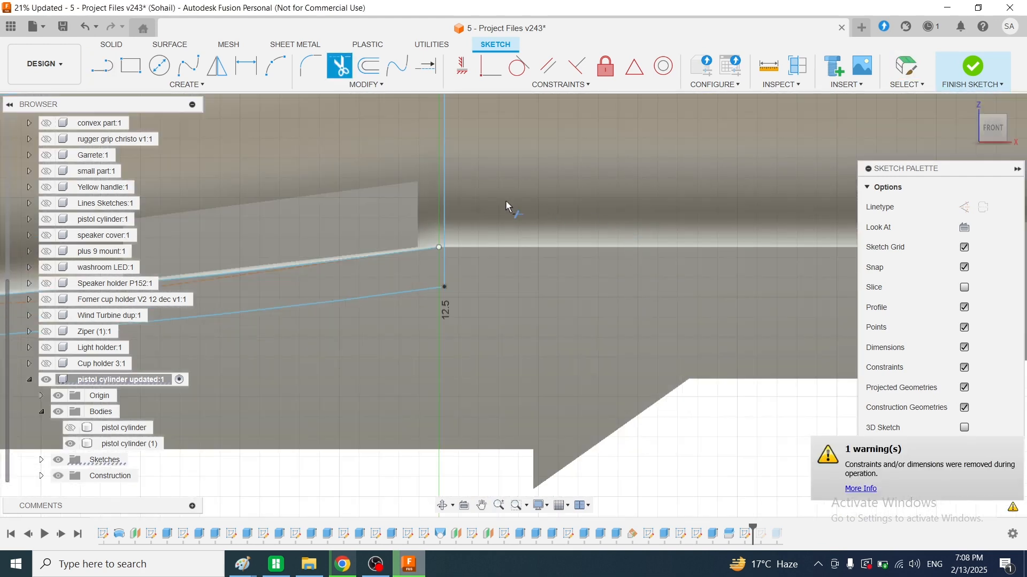
Step: Delete the vertical line at the collar end of the offset curves
middle_click_drag(507, 205, 573, 373)
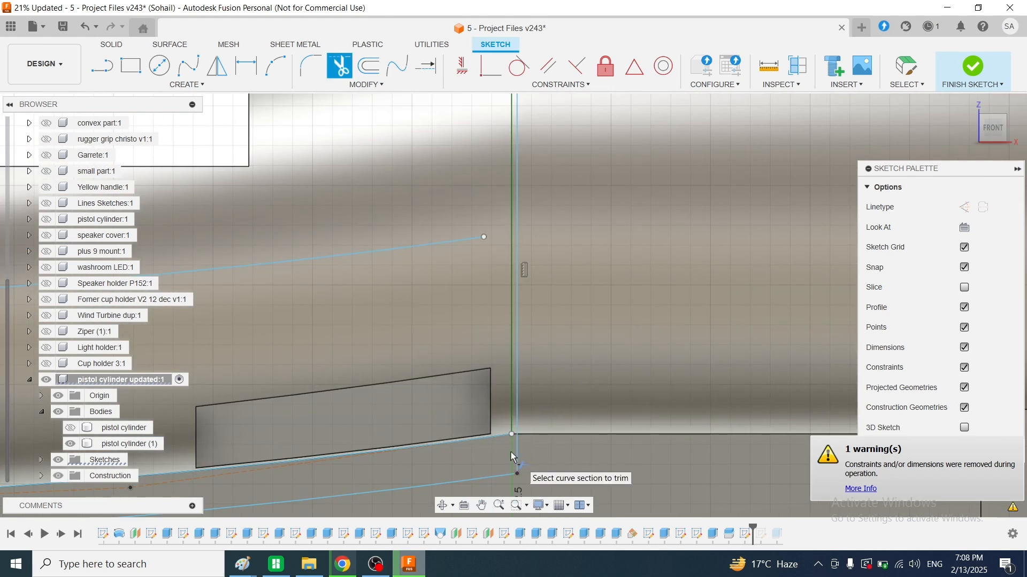
key("Escape")
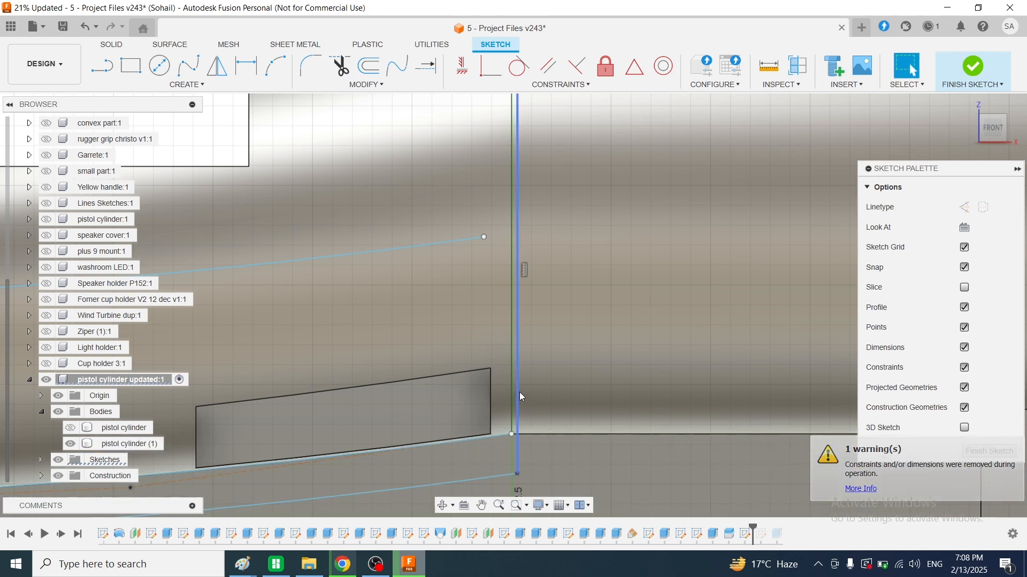
left_click(518, 391)
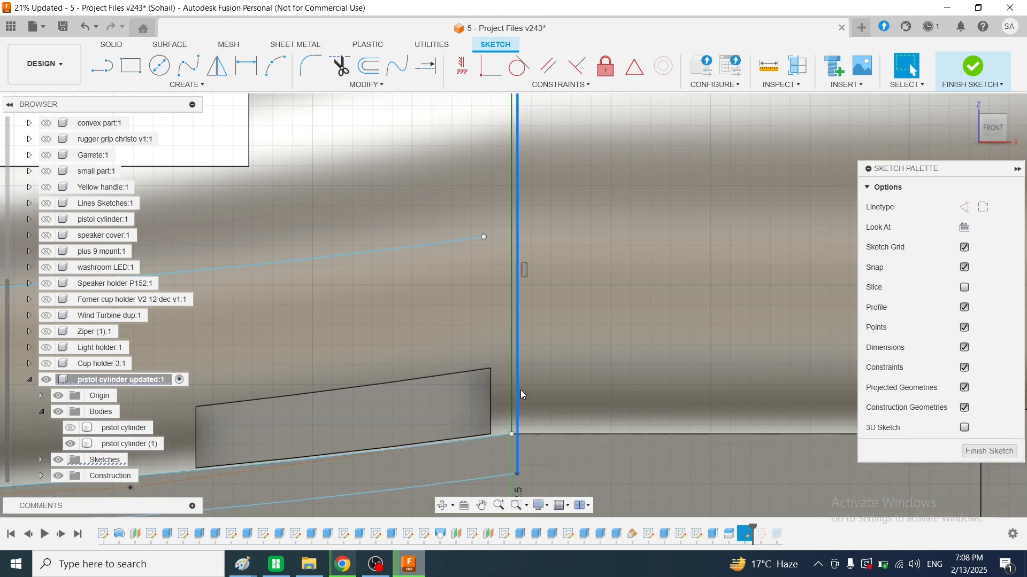
key("Delete")
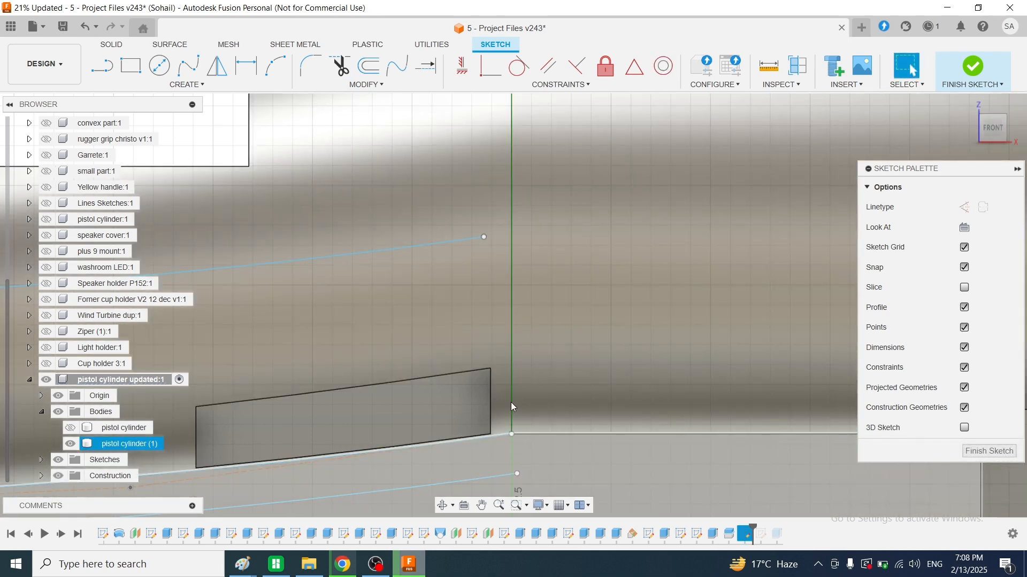
Step: Undo the deletion of the collar-end vertical line and extend the upper offset curve to meet it
key("l")
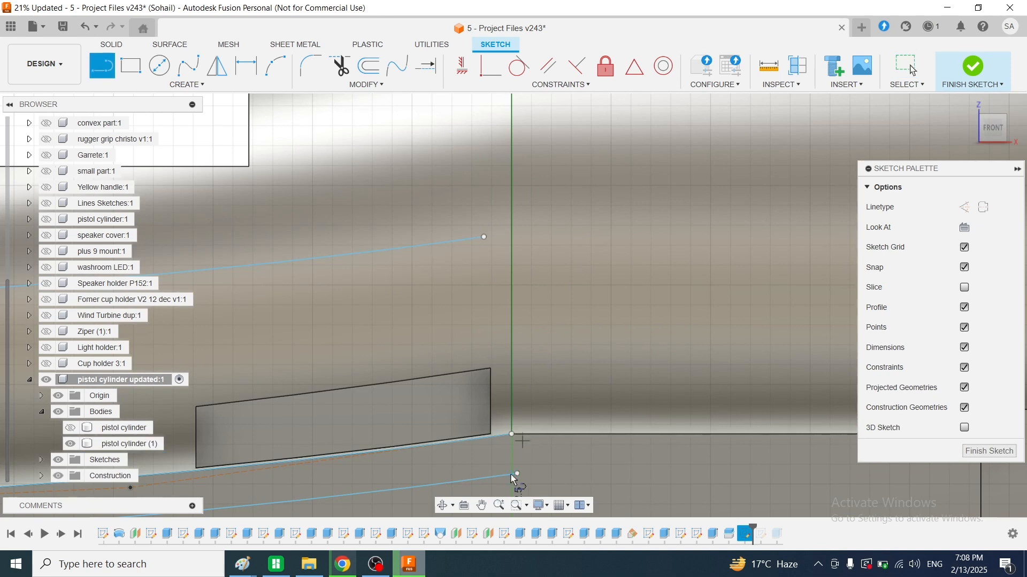
key("ctrl+z")
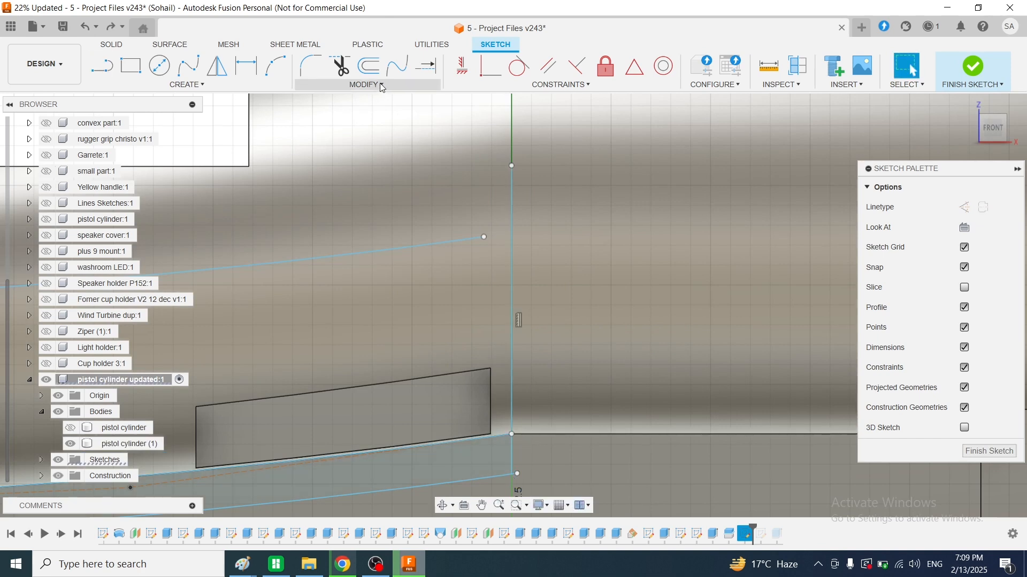
left_click(383, 87)
left_click(321, 165)
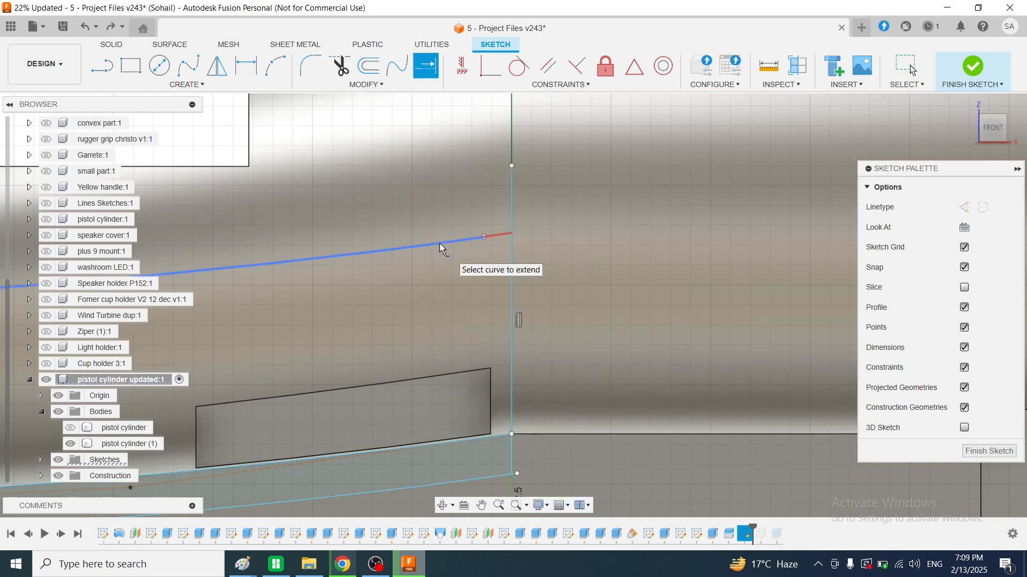
left_click(439, 245)
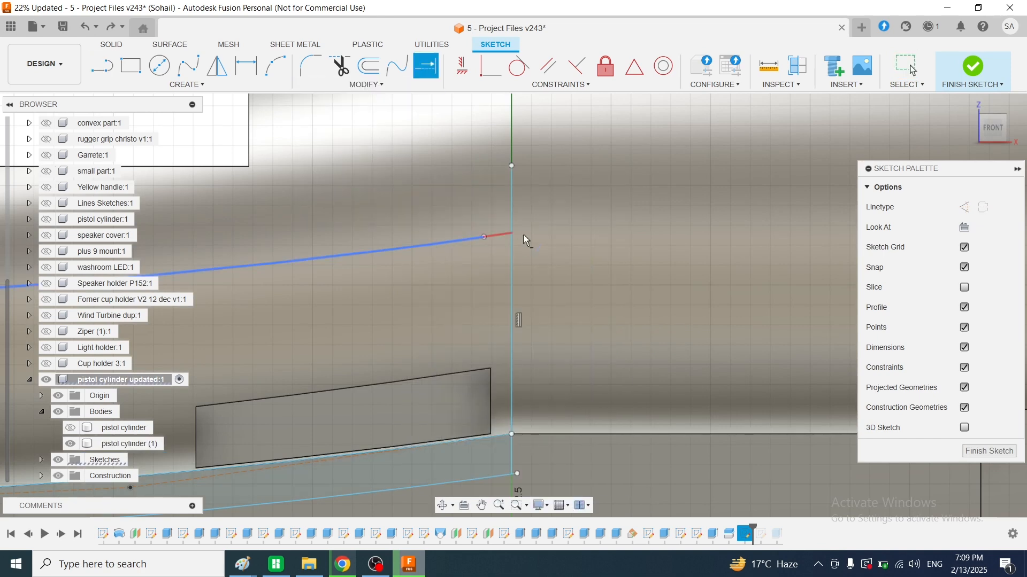
Step: Trim the collar-end line above the upper curve and the lower curve's overshoot past that line, and finish the sketch
left_click(341, 66)
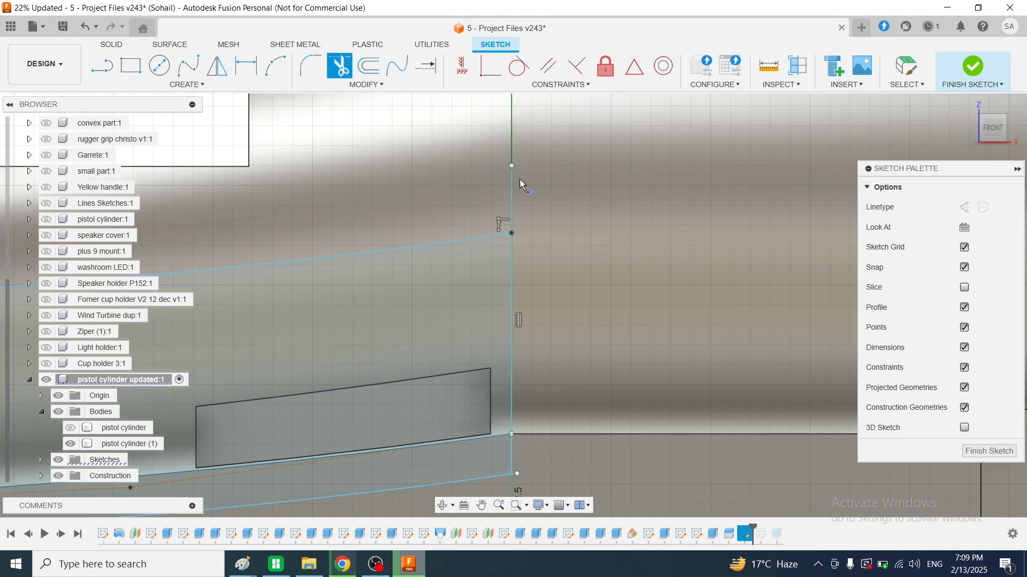
left_click(513, 193)
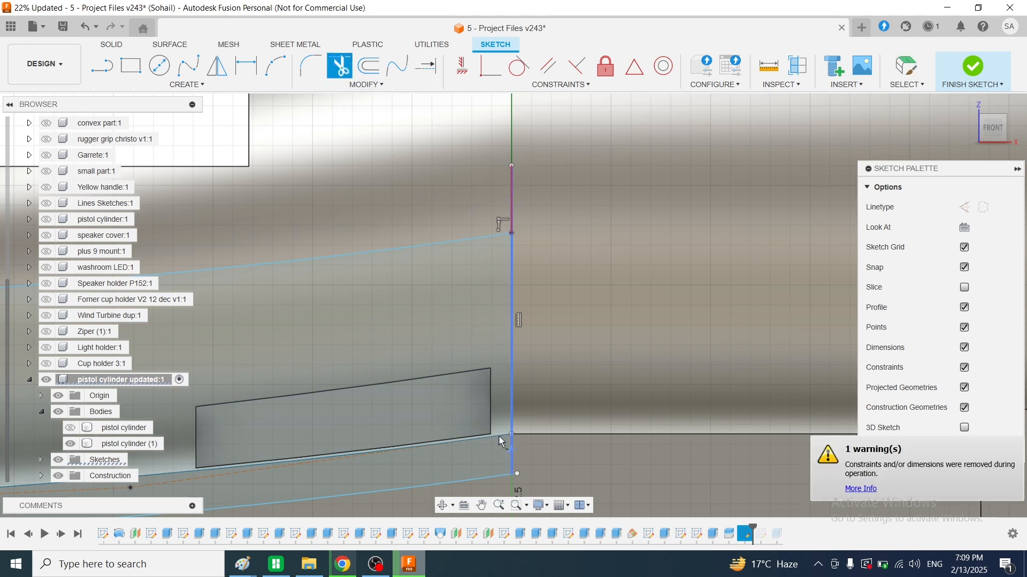
scroll(530, 374, "up", 2)
scroll(534, 375, "down", 5)
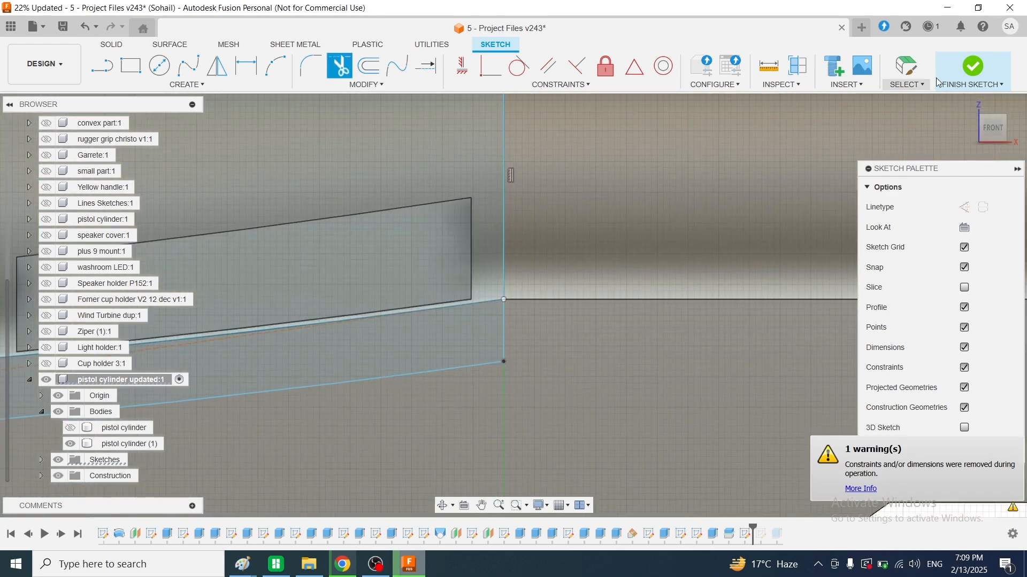
left_click(972, 67)
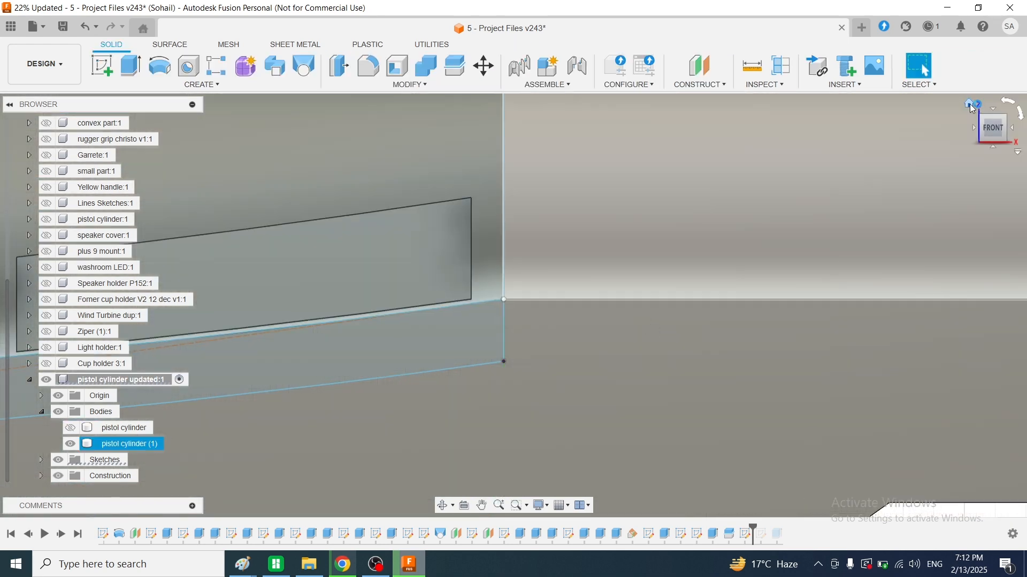
Step: Hide the pistol cylinder (1) body, select both closed sketch profiles for an Extrude, and show the body again
left_click(973, 105)
left_click(768, 408)
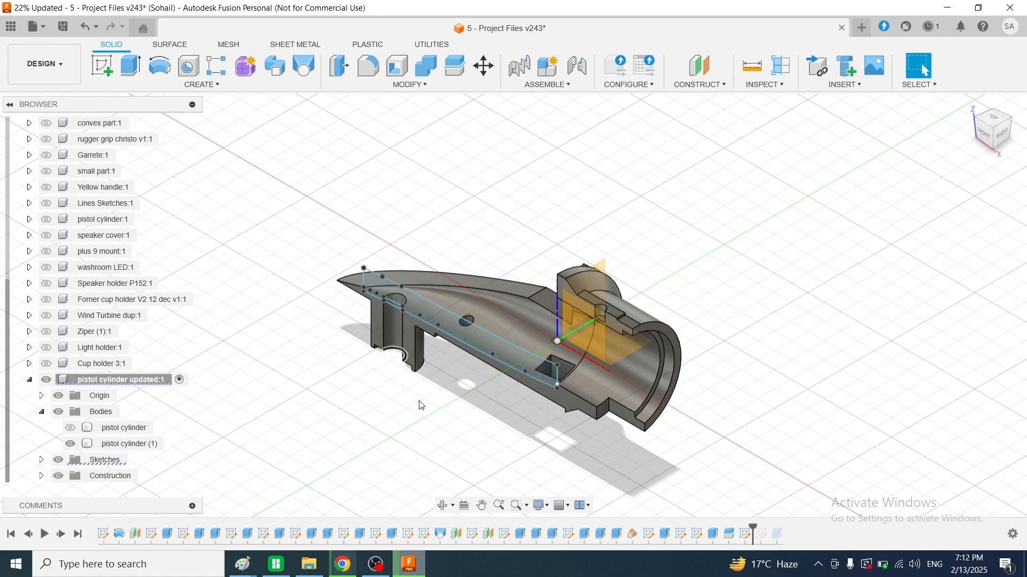
scroll(421, 406, "up", 3)
left_click(74, 447)
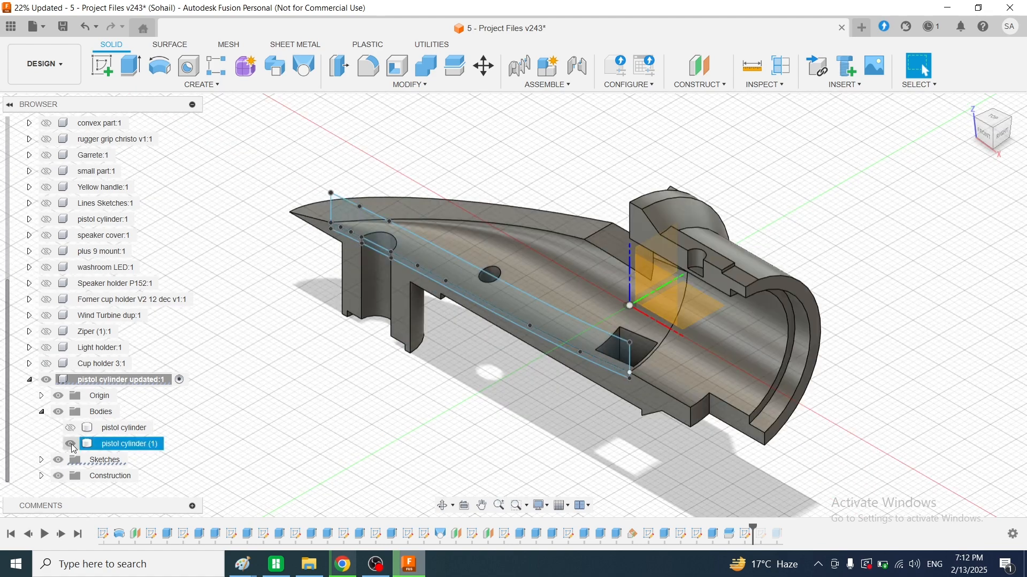
left_click(73, 445)
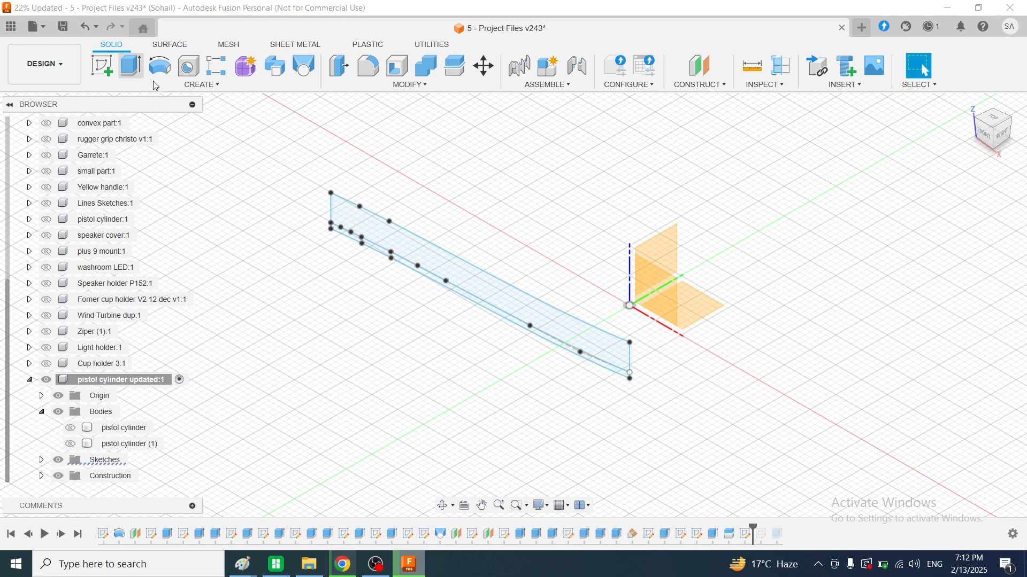
left_click(480, 283)
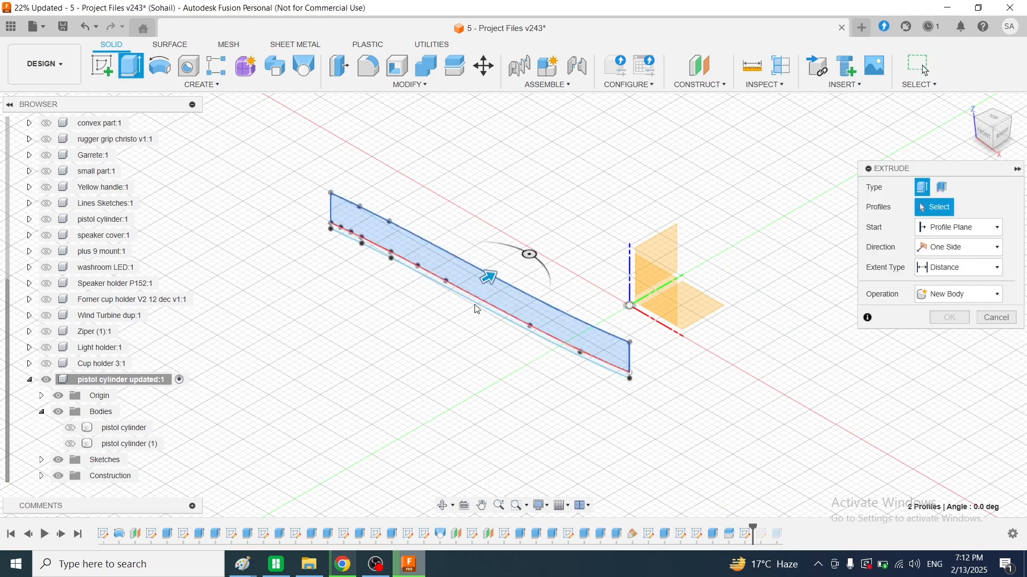
left_click(70, 444)
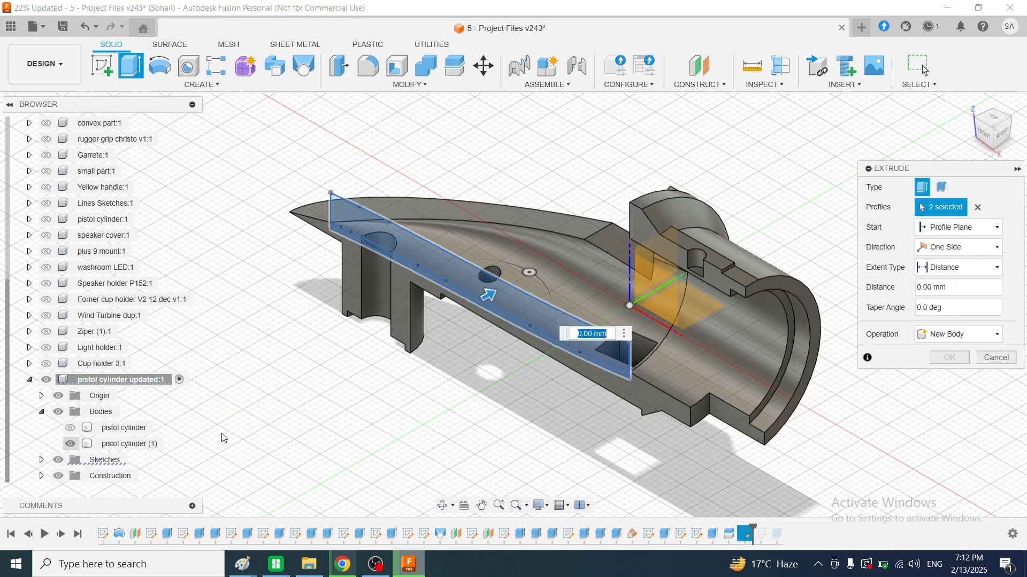
Step: Extrude the two profiles as a symmetric cut with a 1.5 mm half-length distance, leaving the taper at 0 degrees
scroll(381, 405, "up", 4)
scroll(381, 405, "down", 4)
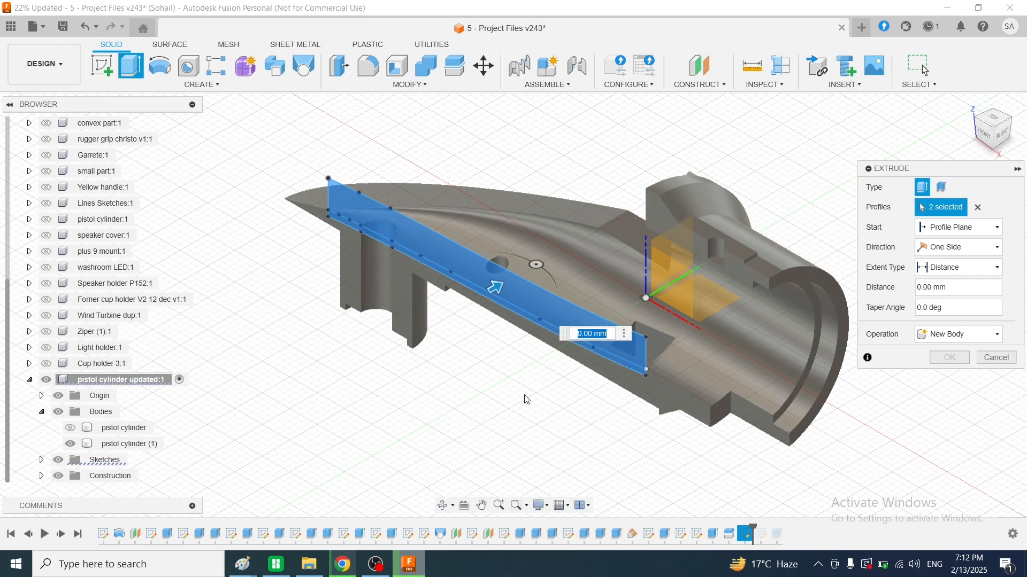
left_click(959, 249)
left_click(949, 294)
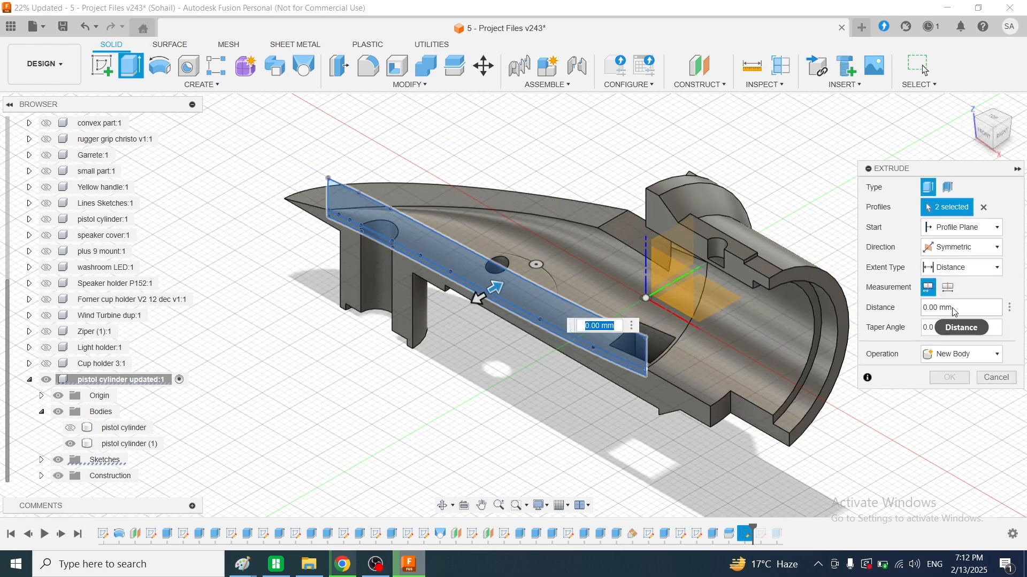
left_click(940, 308)
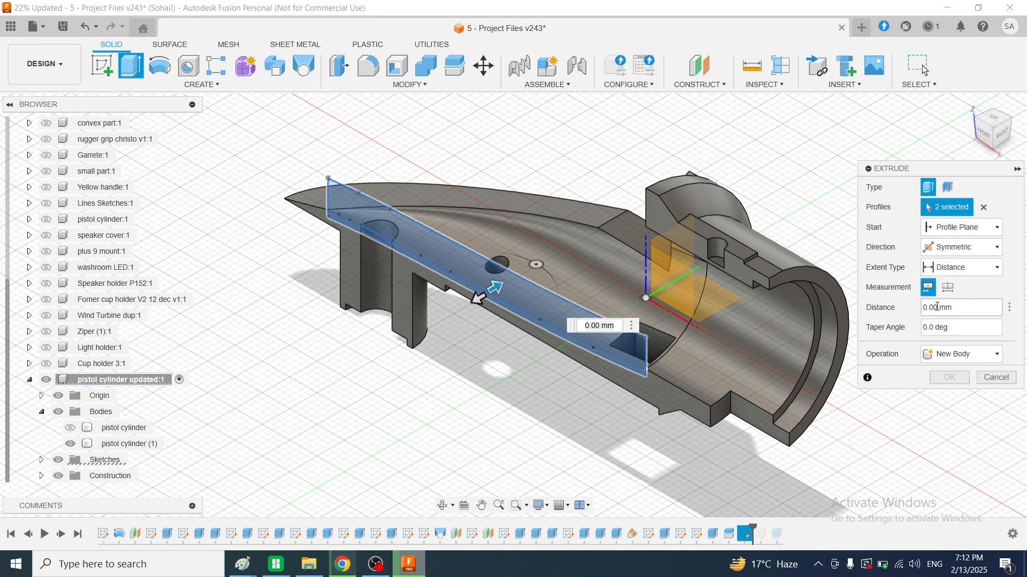
left_click_drag(937, 307, 904, 299)
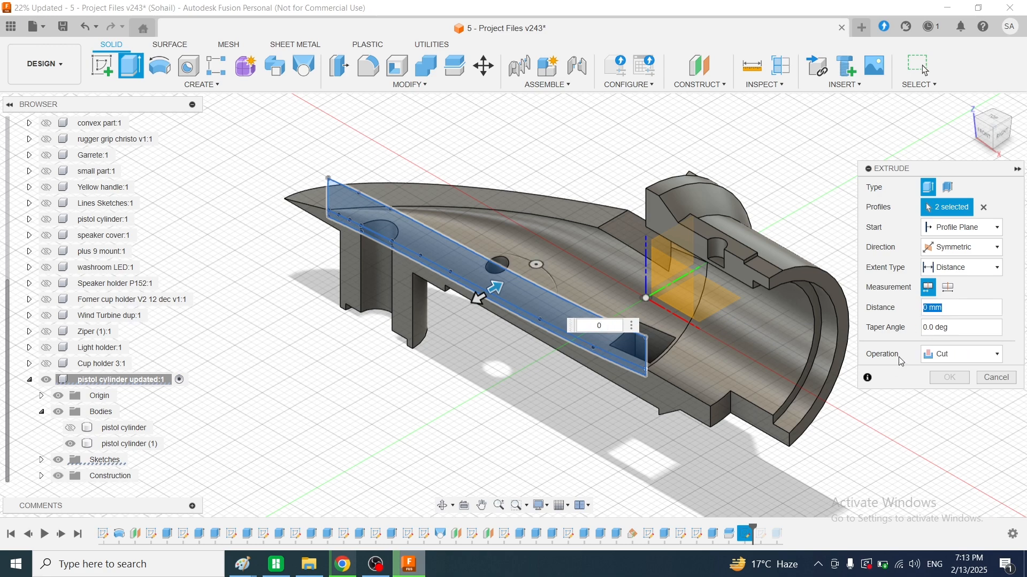
type("1.5")
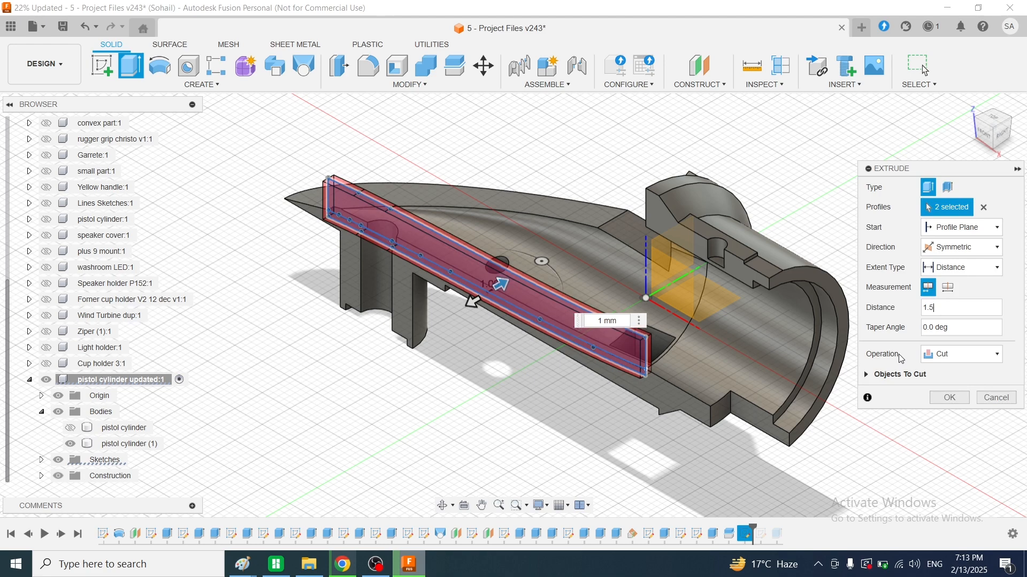
left_click(950, 398)
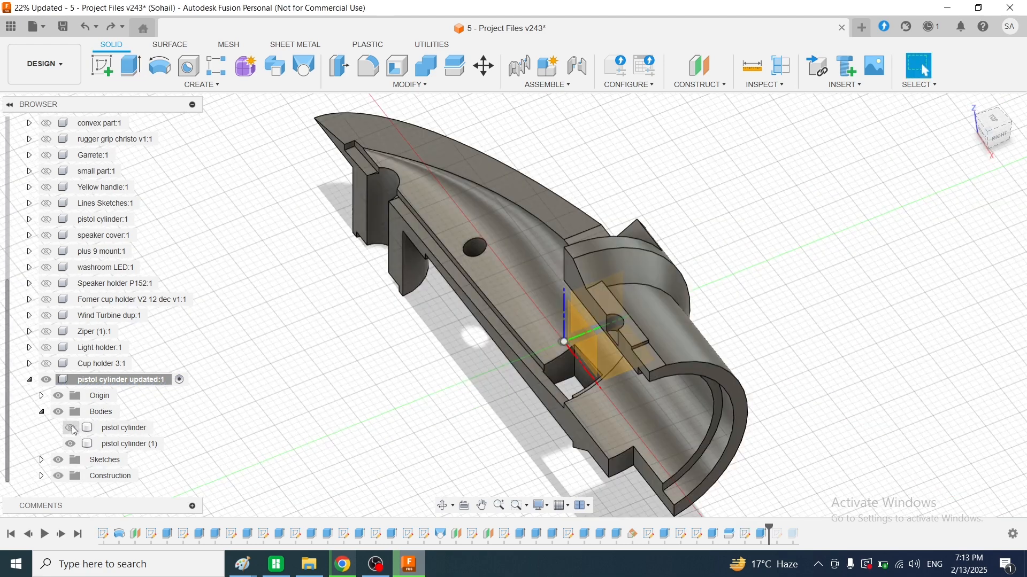
Step: Show the other pistol cylinder half and delete the lengthwise split feature from the timeline to restore a single body
left_click(71, 429)
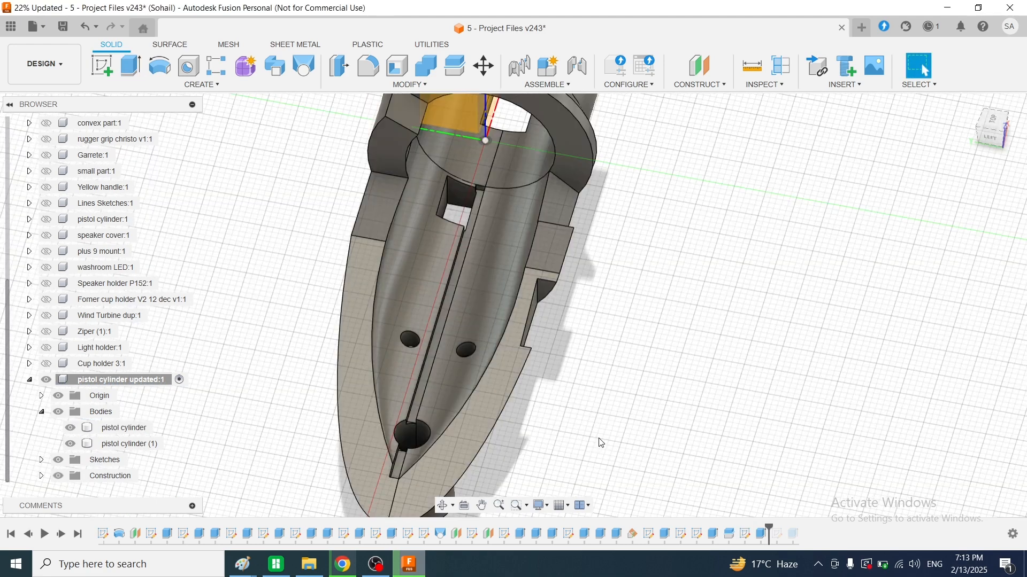
left_click(432, 348)
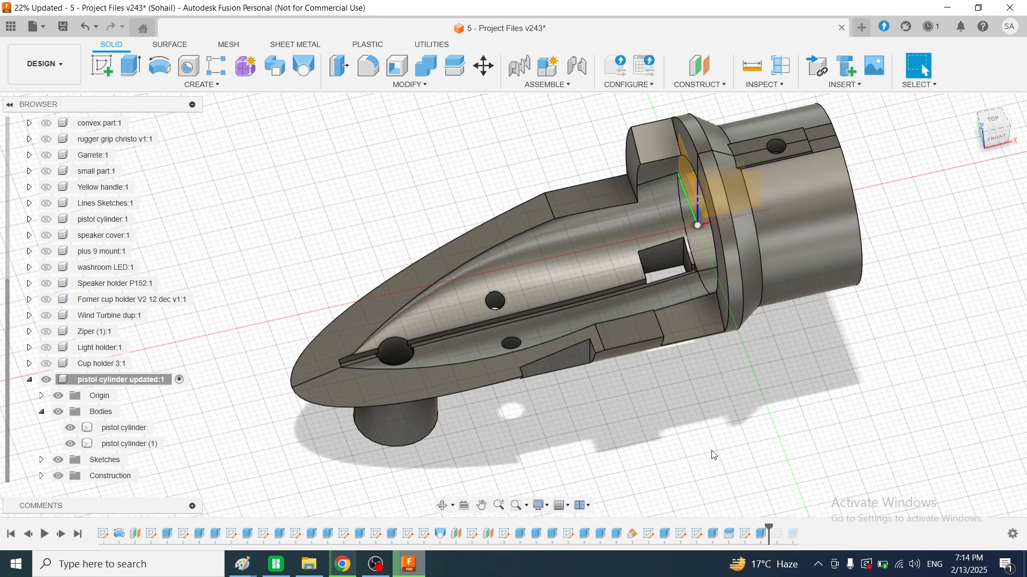
left_click(733, 540)
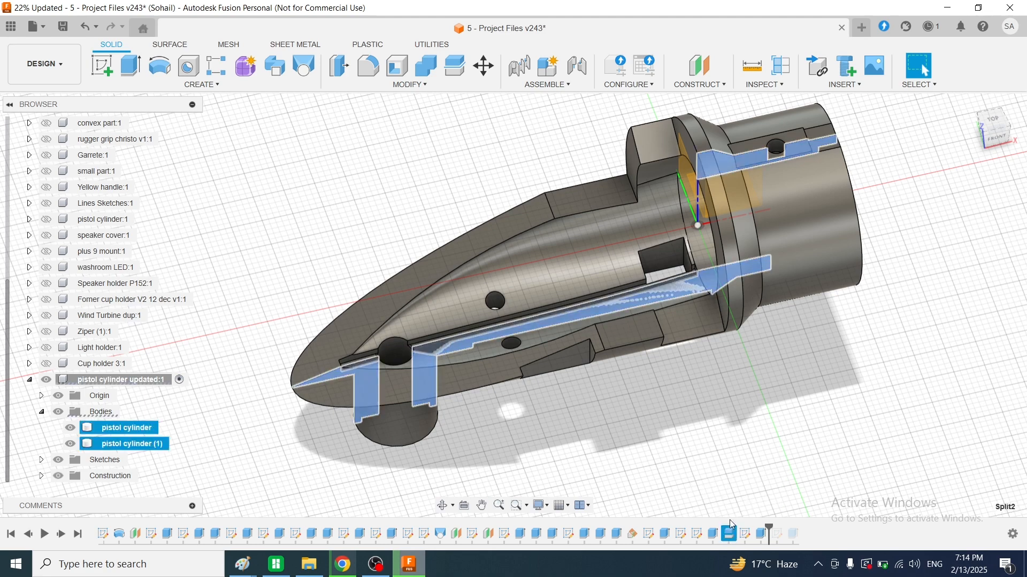
key("Delete")
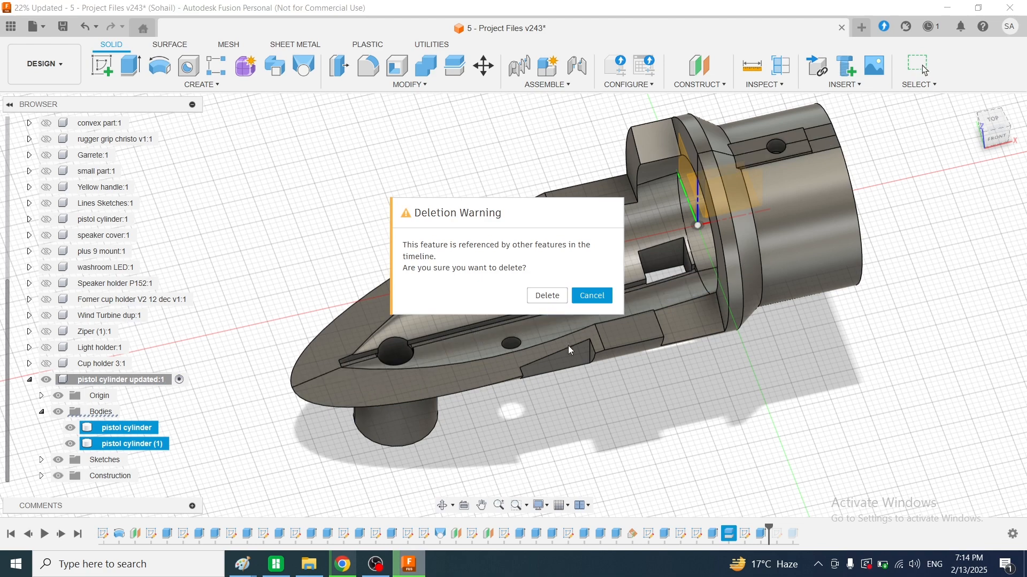
left_click(548, 296)
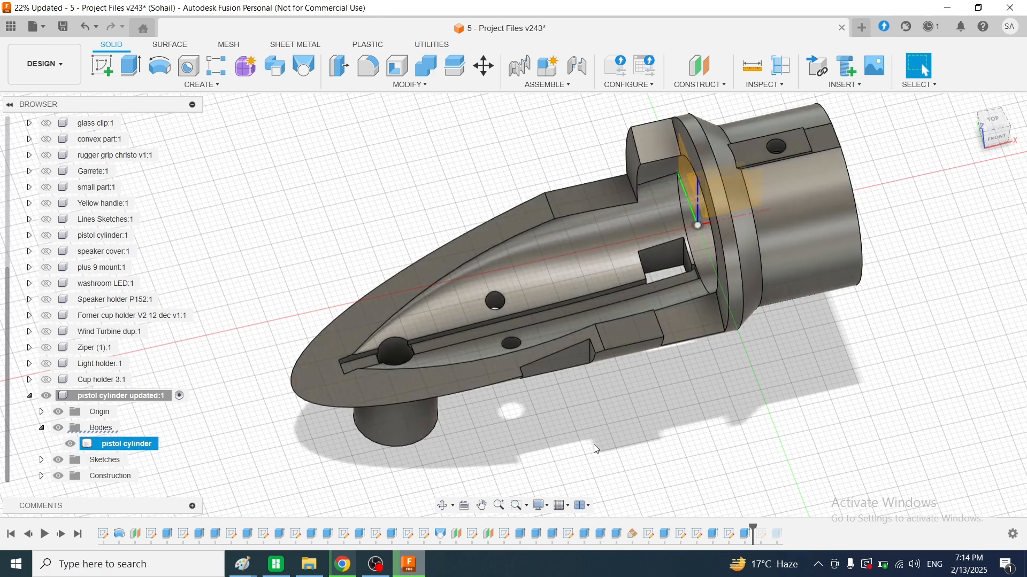
middle_click_drag(594, 444, 622, 428, "shift")
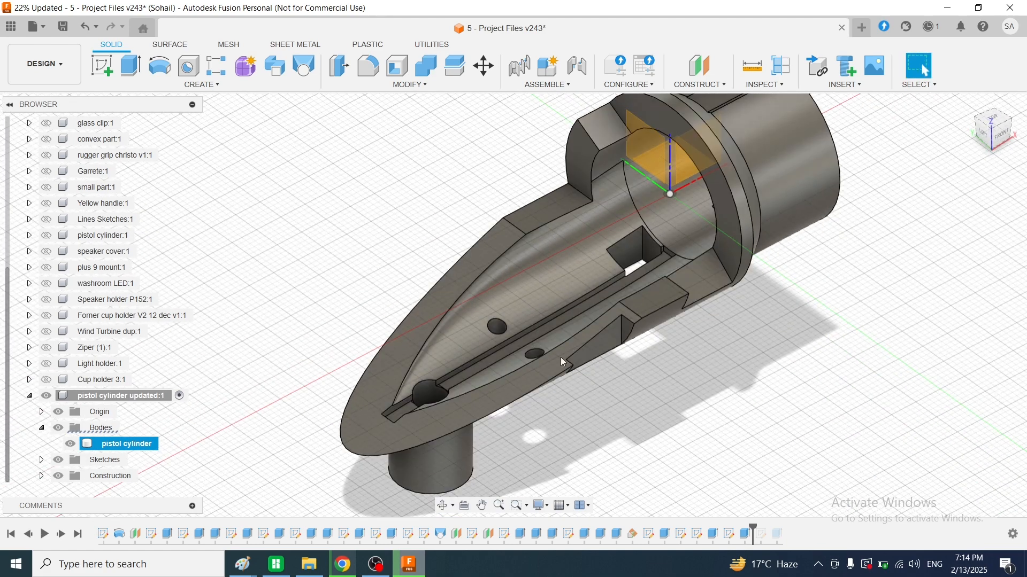